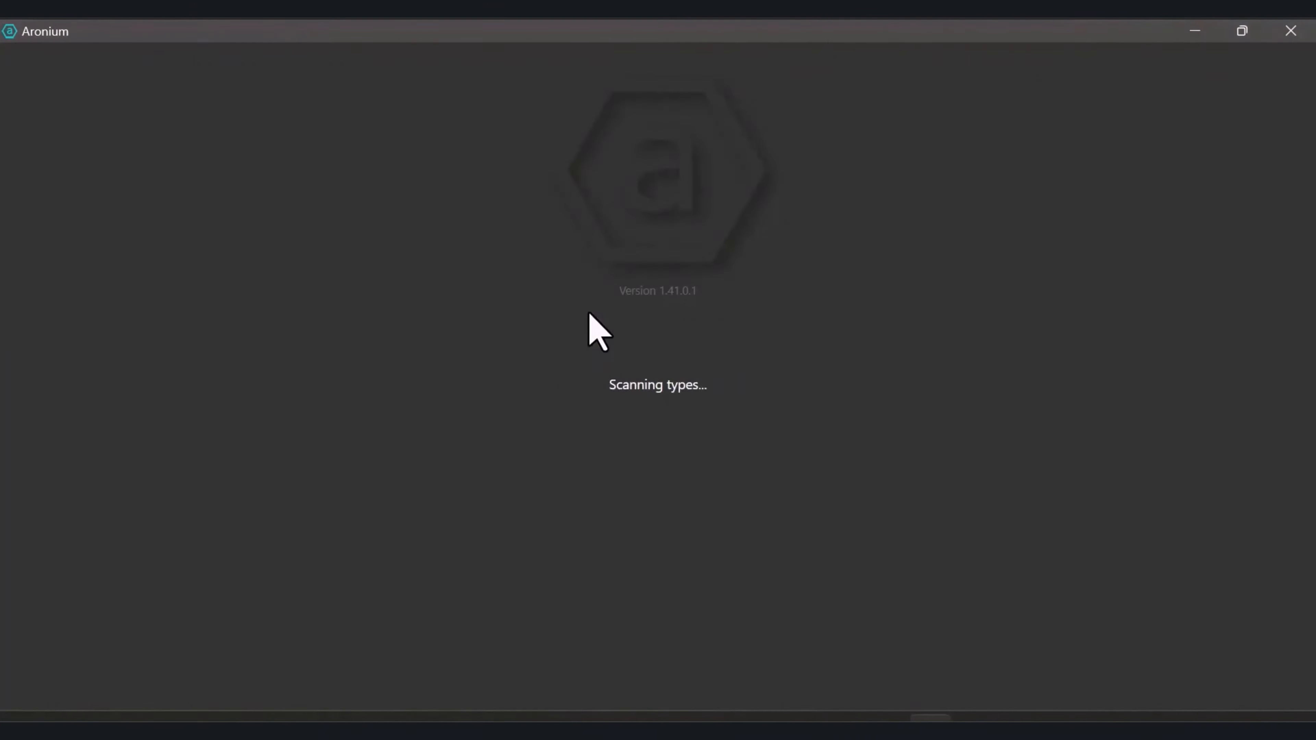
Log in with the password and open the empty order for Table 1 on the Main floor
text(12)
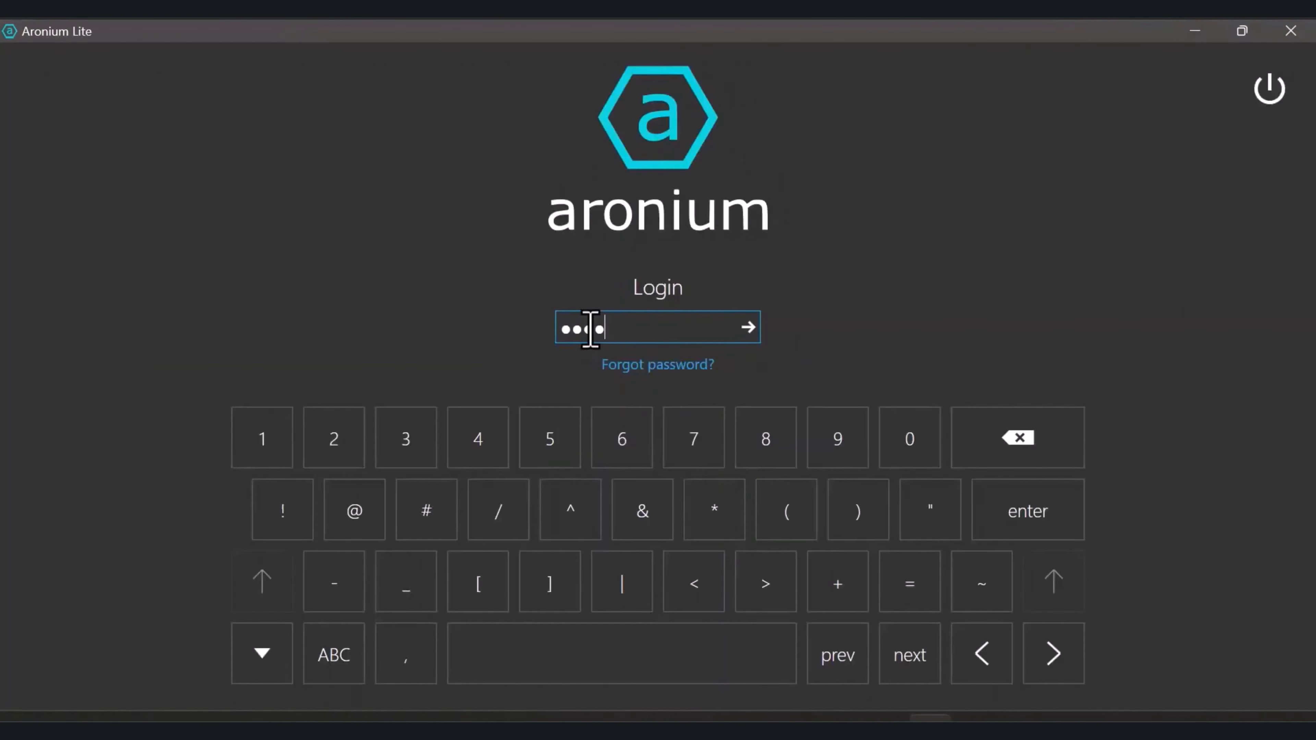
key(Return)
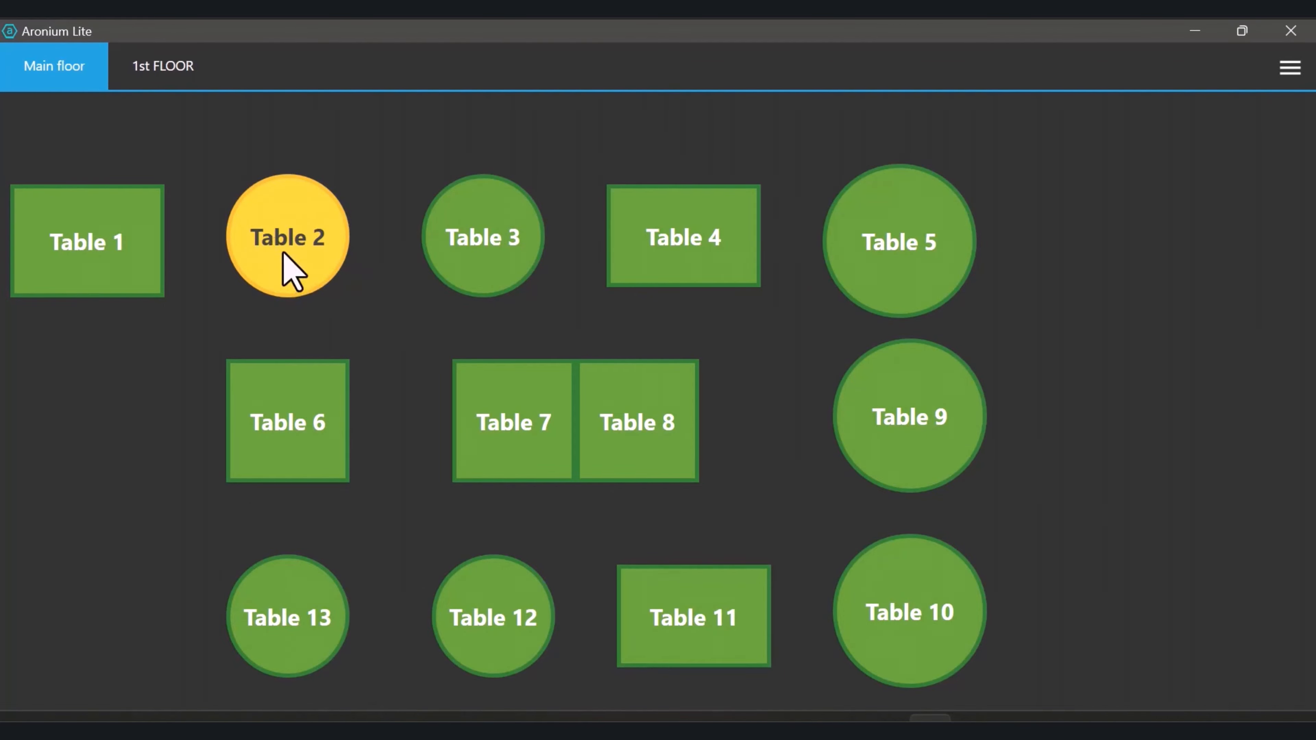
click(99, 254)
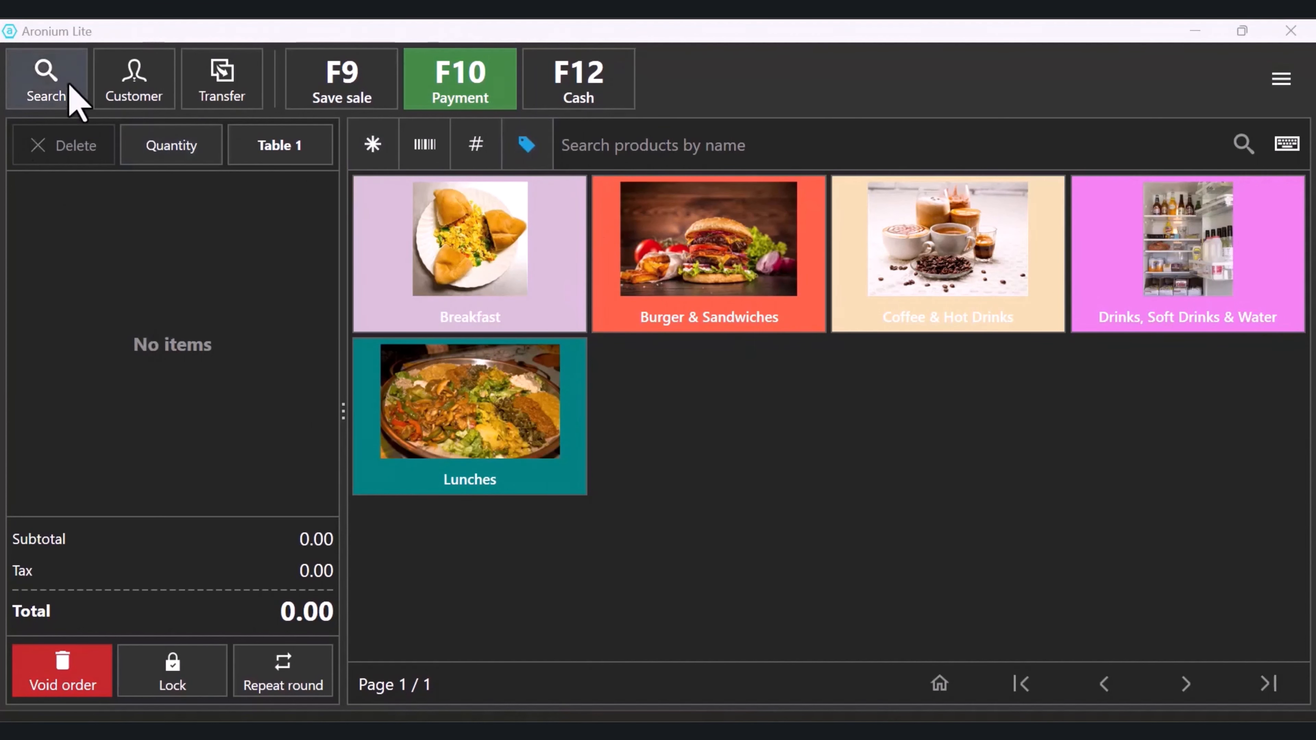
Try a product search for 'bur', then by code and barcode, and close it without choosing
click(38, 83)
text(bur)
key(Down)
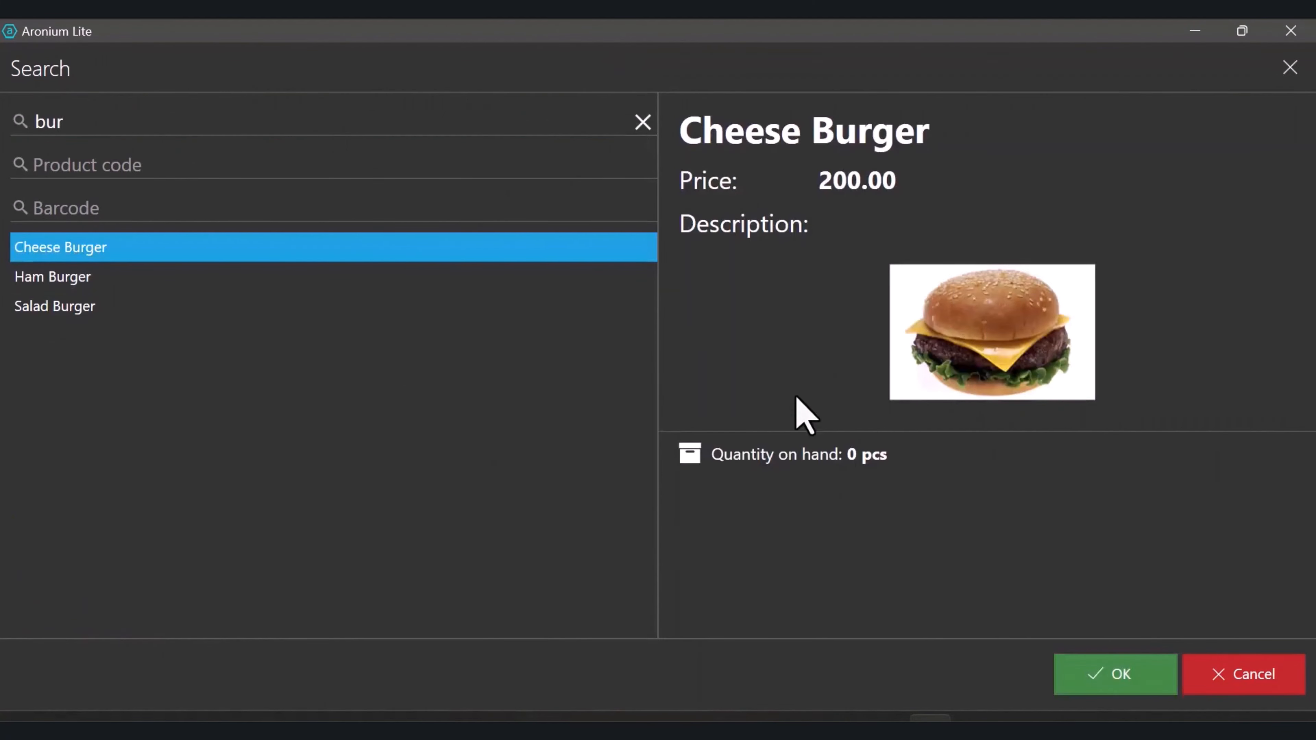
key(BackSpace)
key(BackSpace)
key(BackSpace)
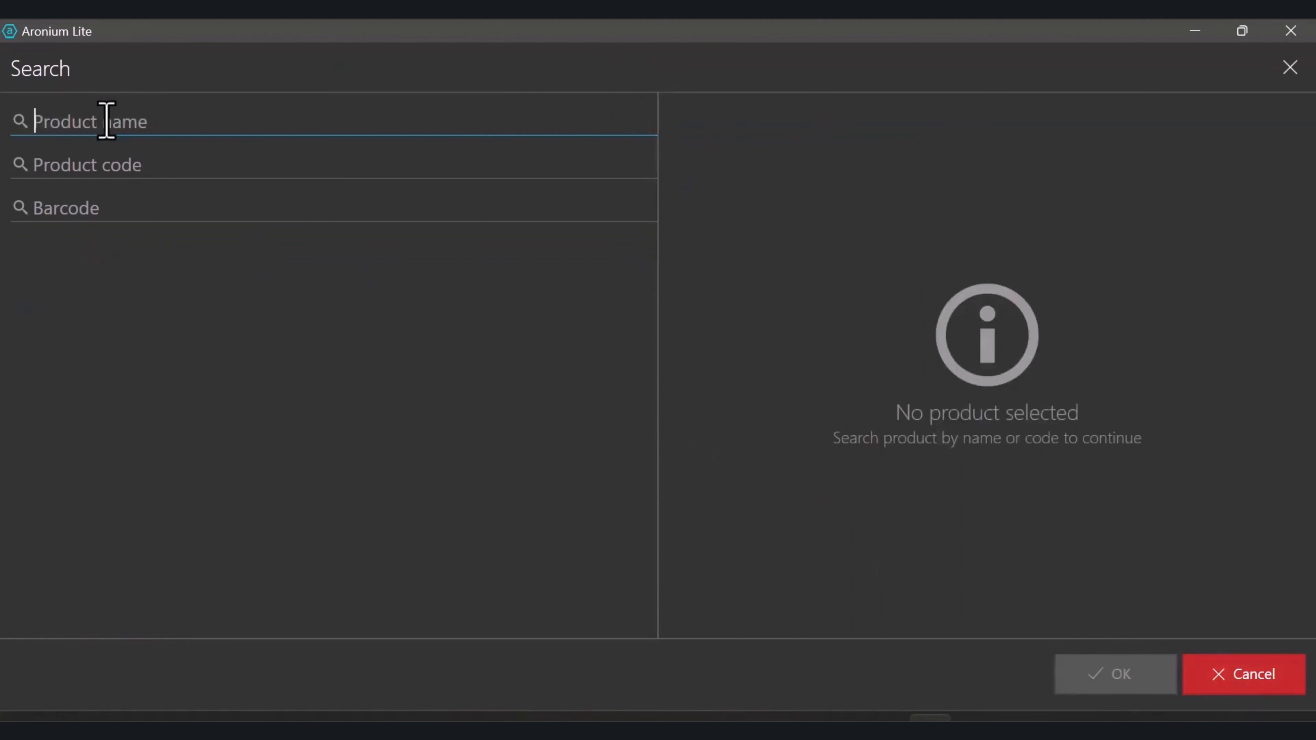
click(125, 165)
click(129, 209)
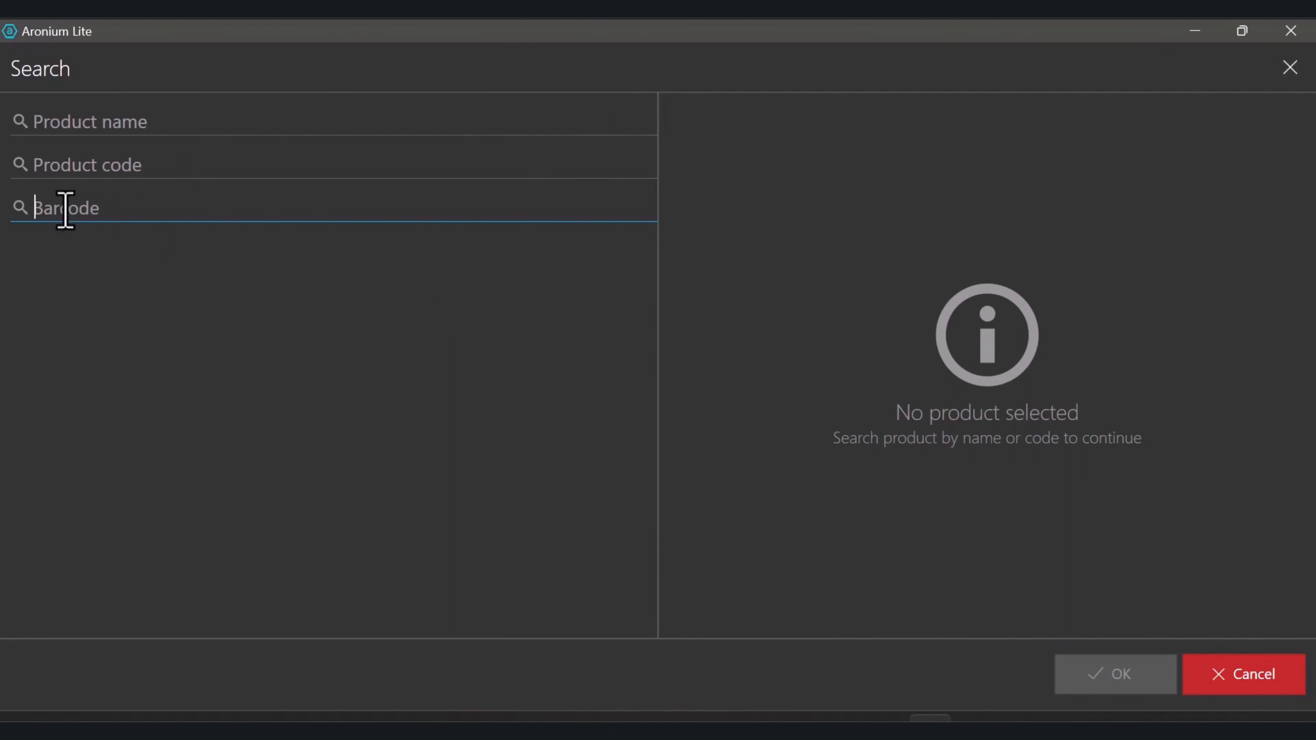
click(93, 121)
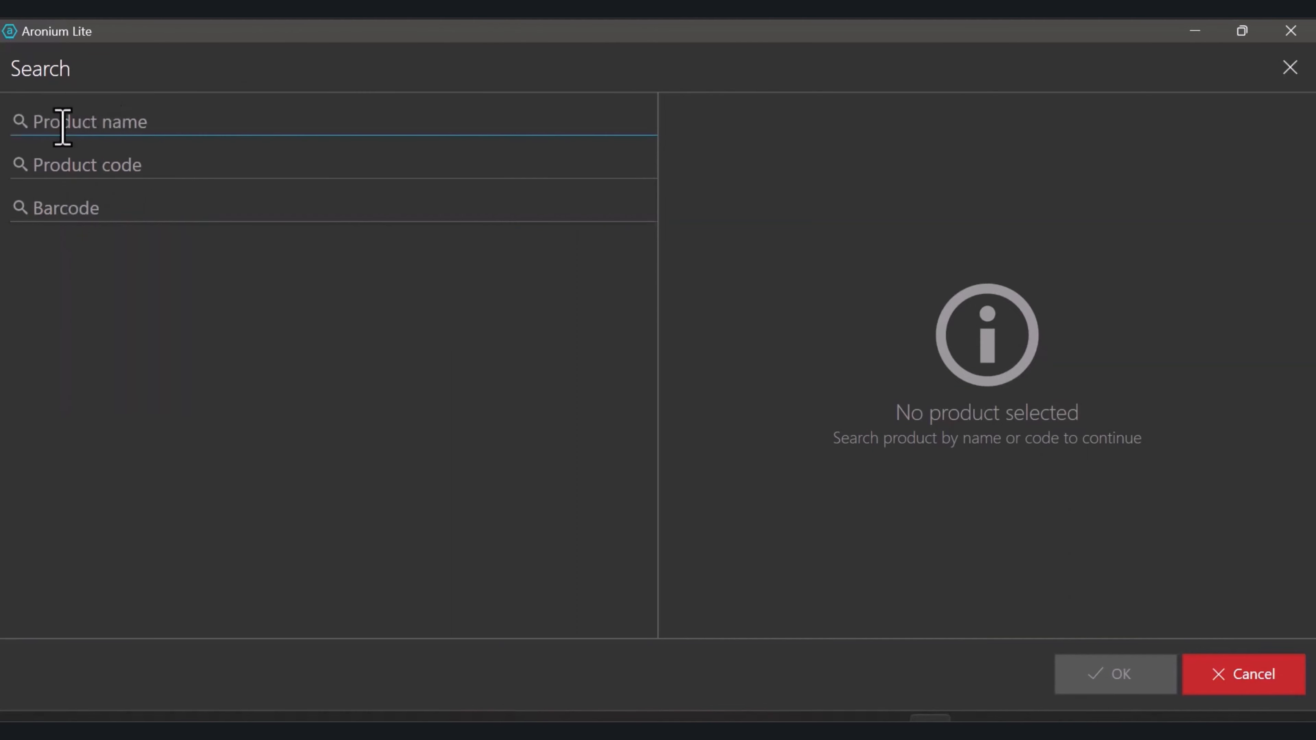
click(1240, 675)
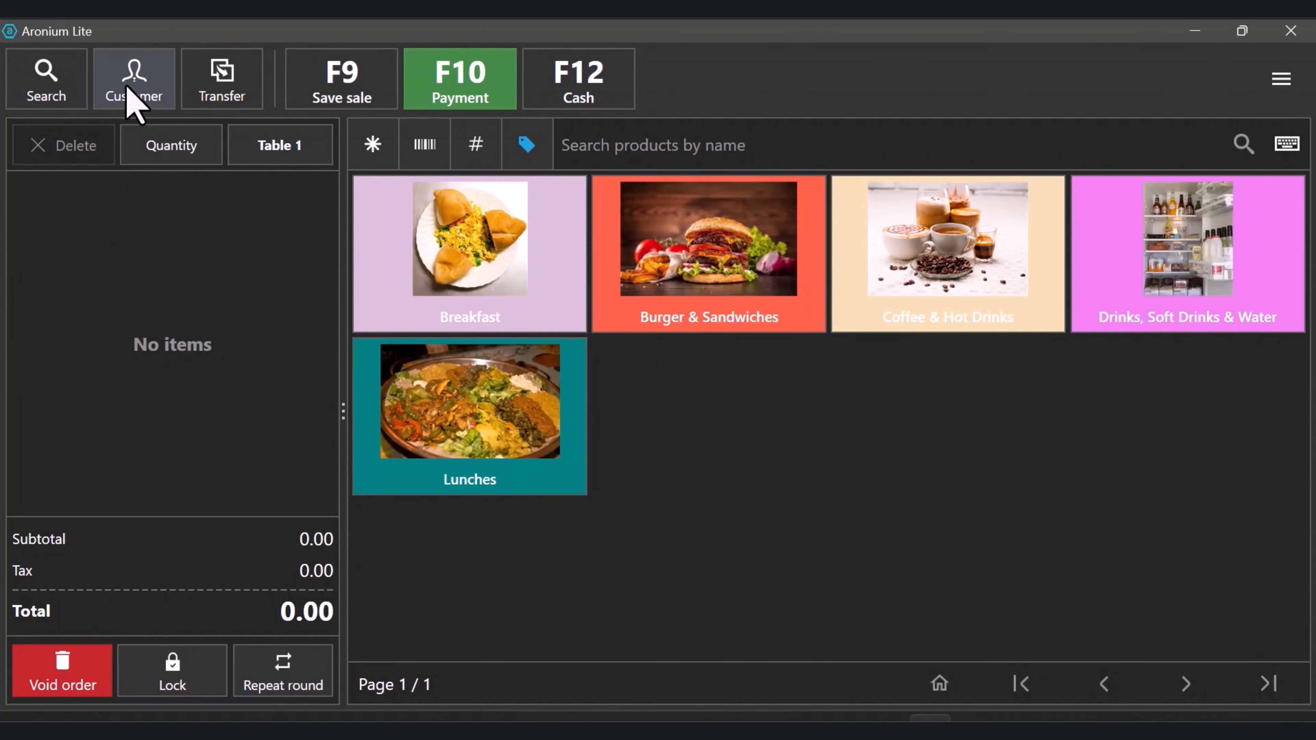
Open and cancel the customer search, then return to the Main floor table plan
click(133, 98)
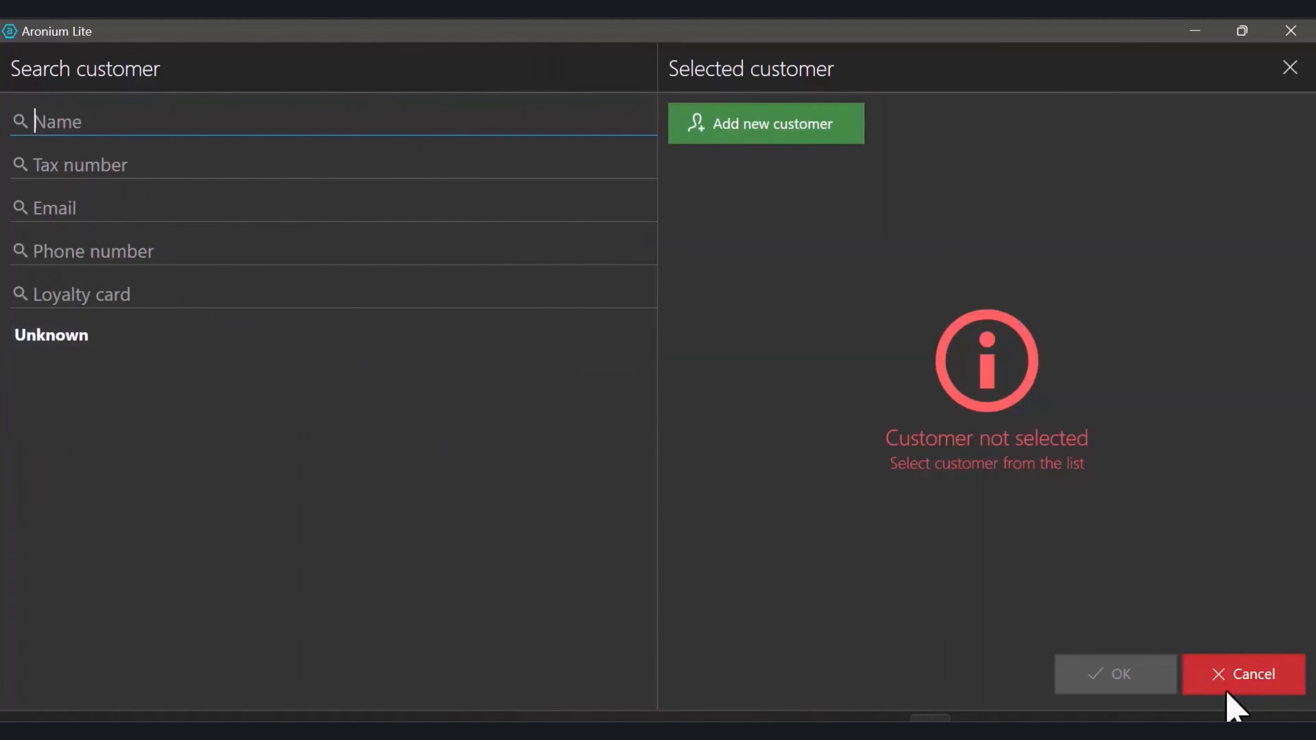
click(1236, 677)
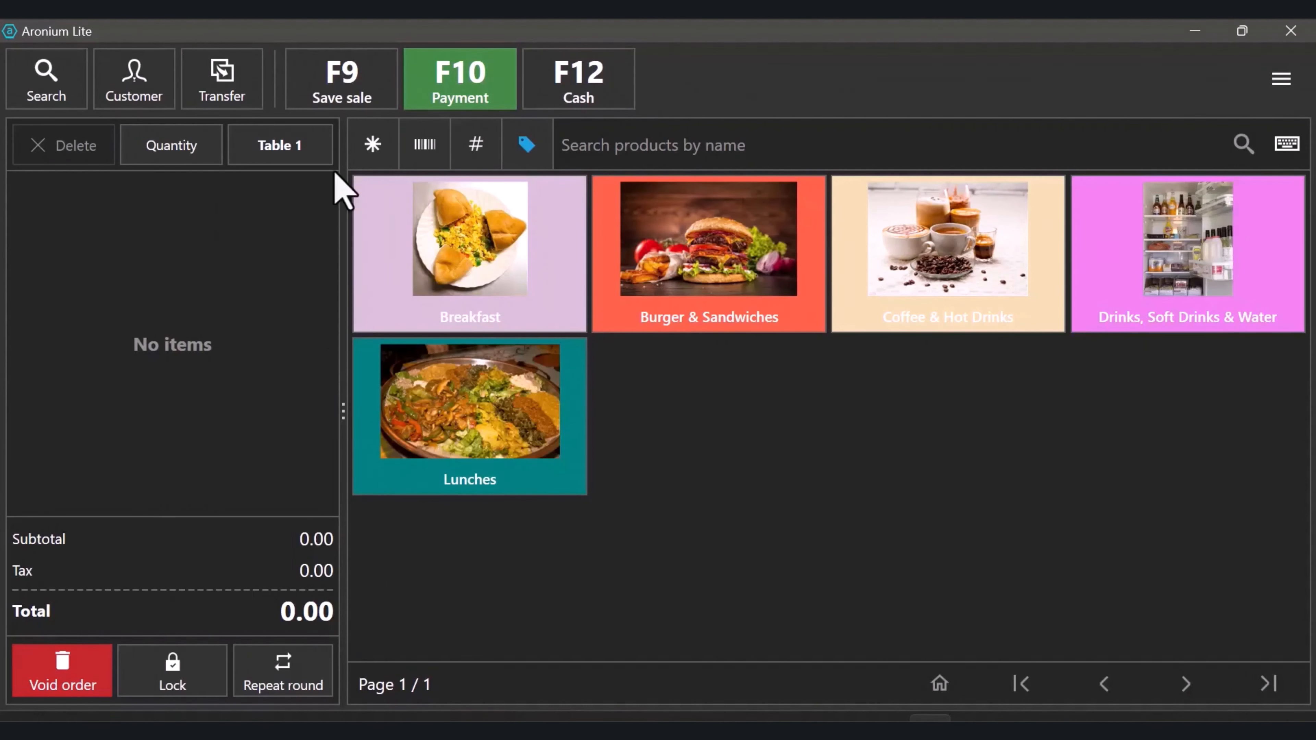
click(300, 147)
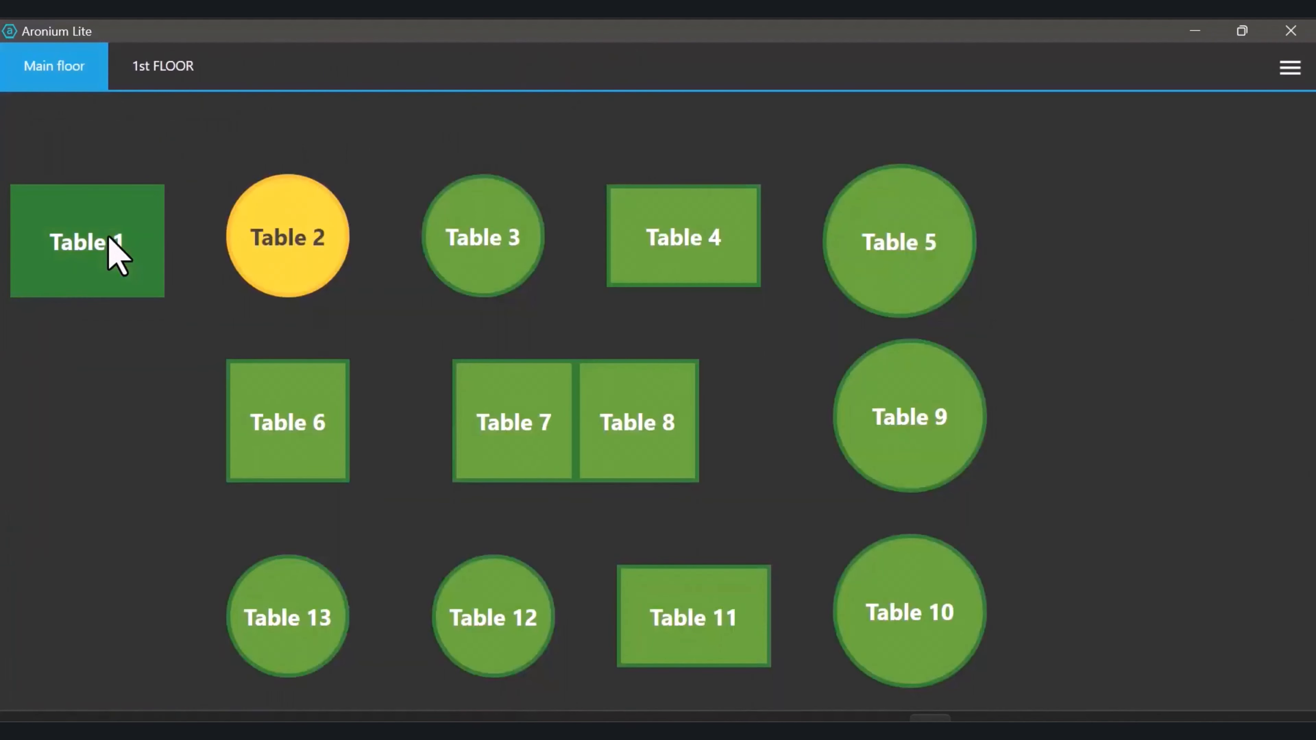
Order Chechebsa, Enqulal Firfir, Water 1L and Soft Drink for Table 1 and save it
click(110, 246)
click(491, 246)
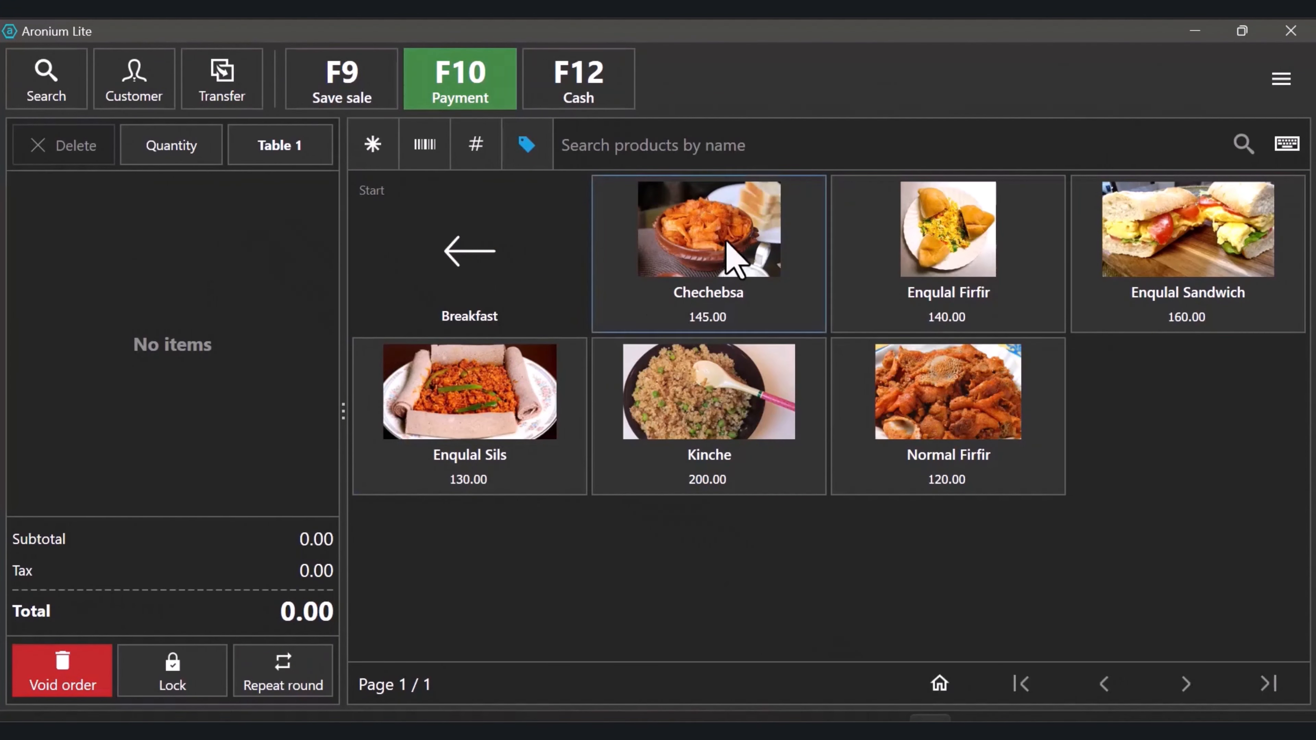
click(727, 256)
click(903, 283)
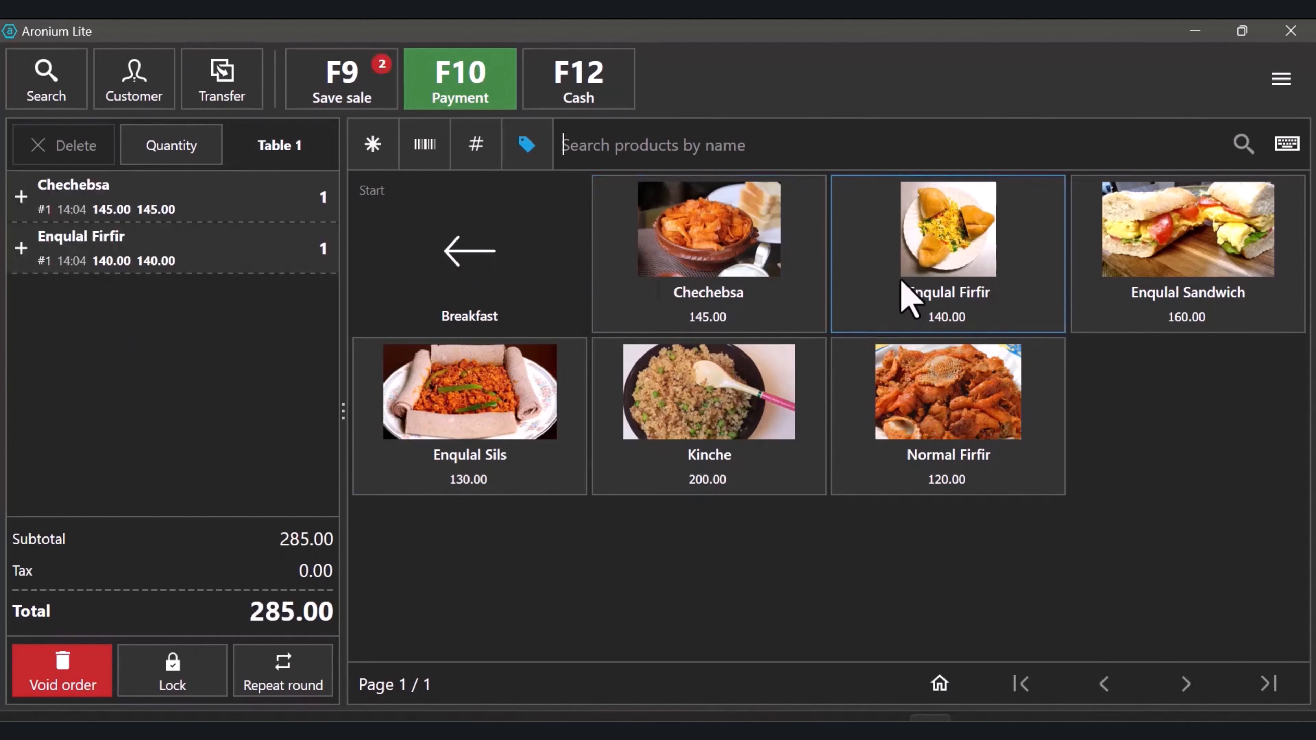
click(410, 213)
click(1161, 270)
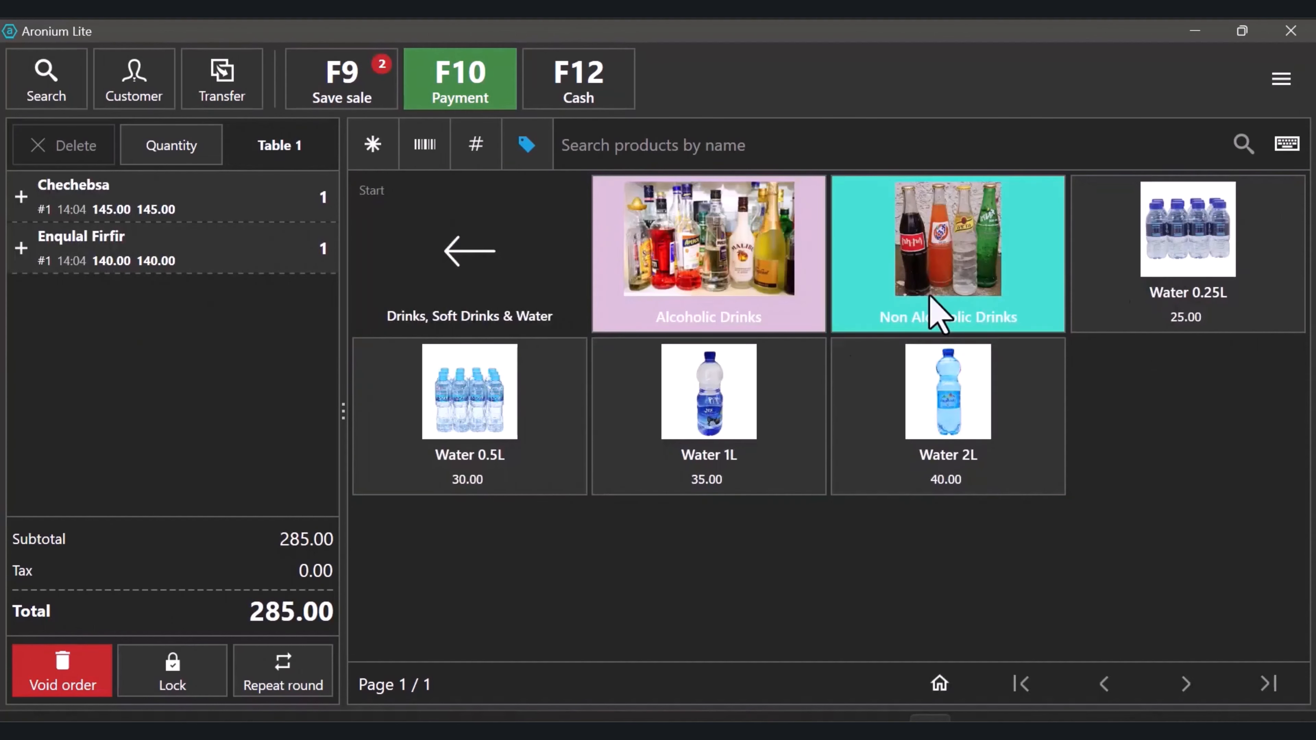
click(700, 458)
click(1008, 289)
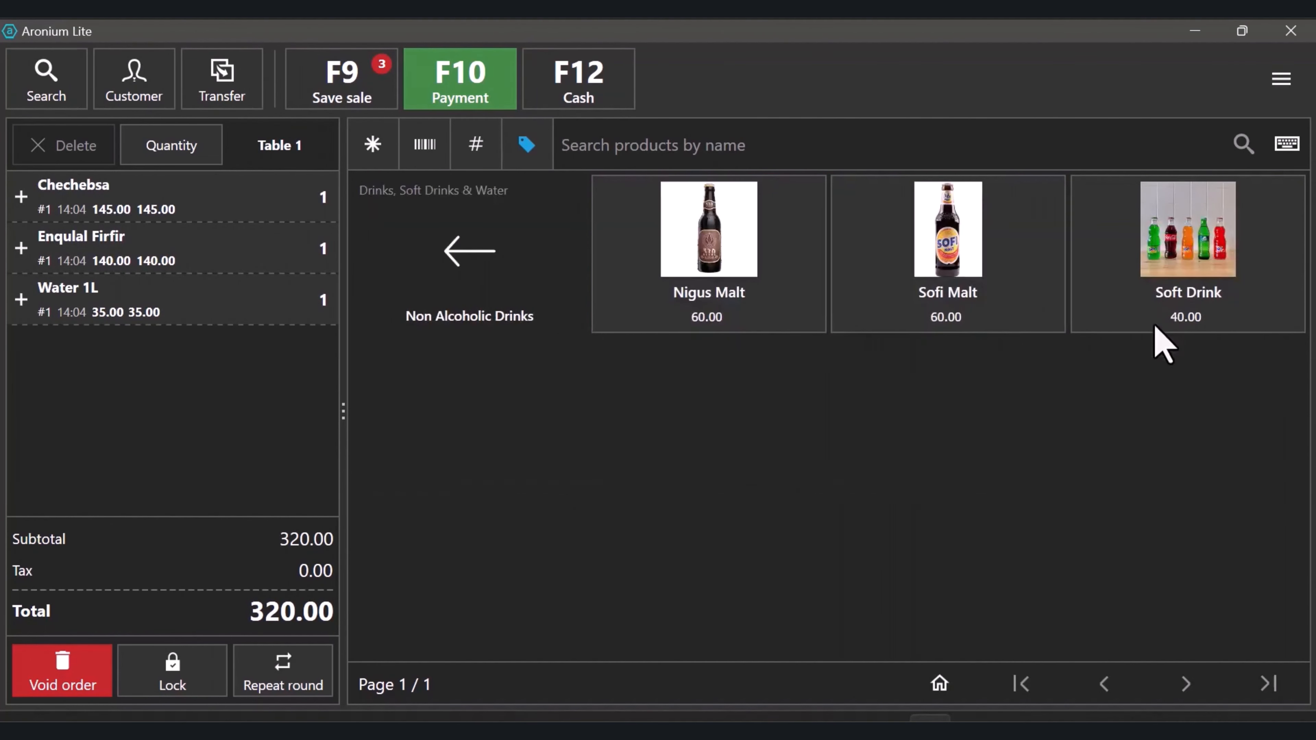
click(1153, 325)
click(446, 248)
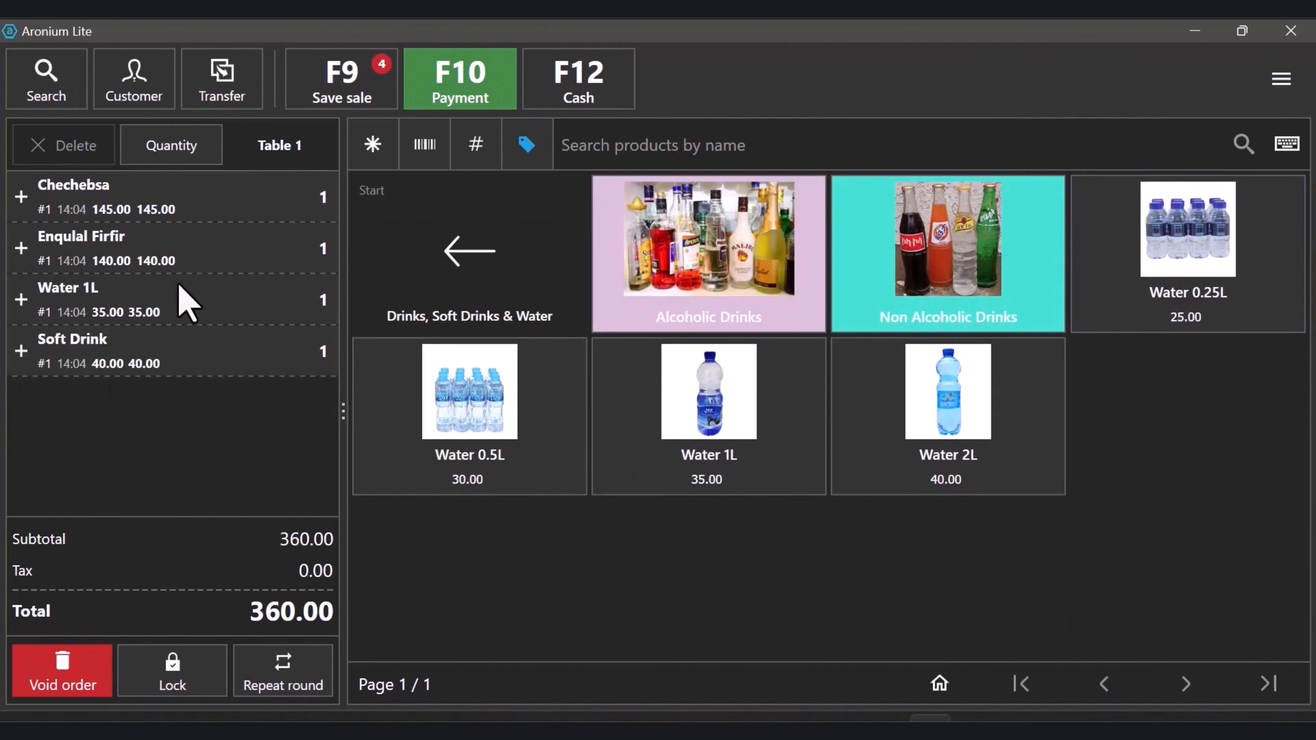
click(456, 256)
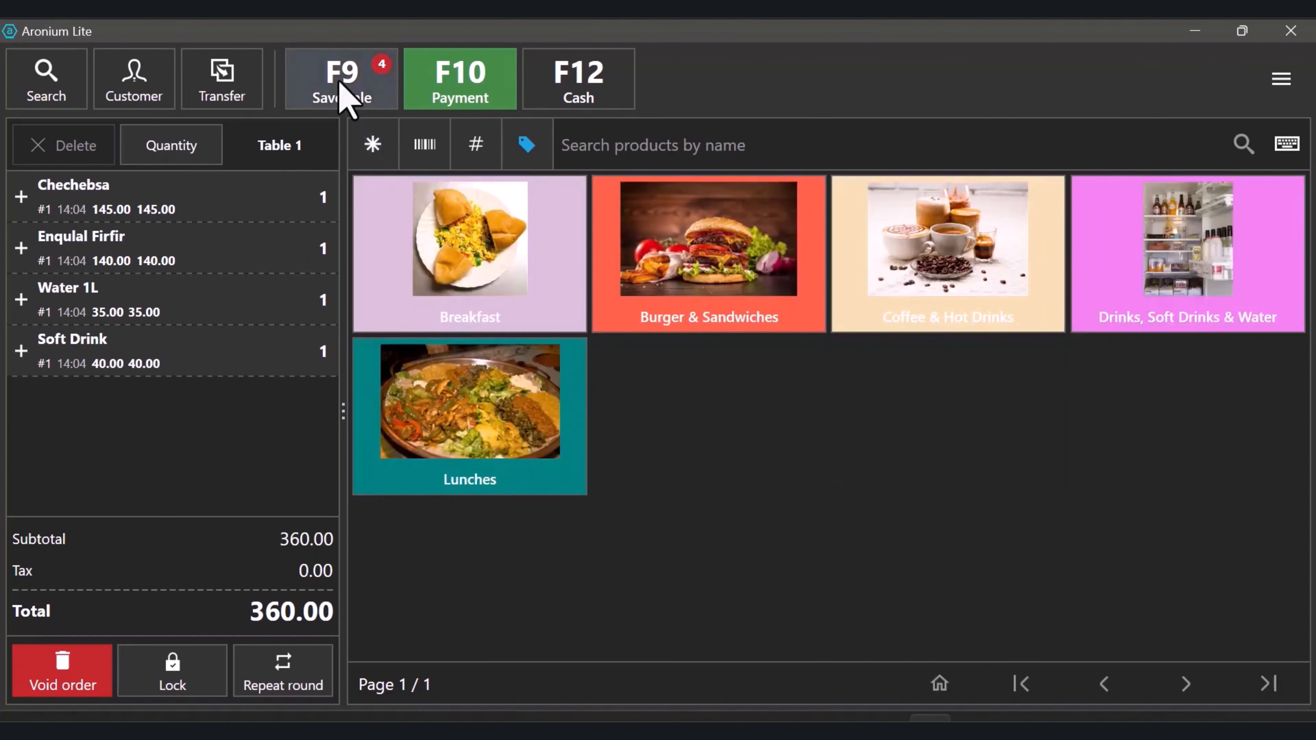
click(344, 86)
Order Enqulal Sandwich and Normal Tea for Table 3 and save it
click(517, 268)
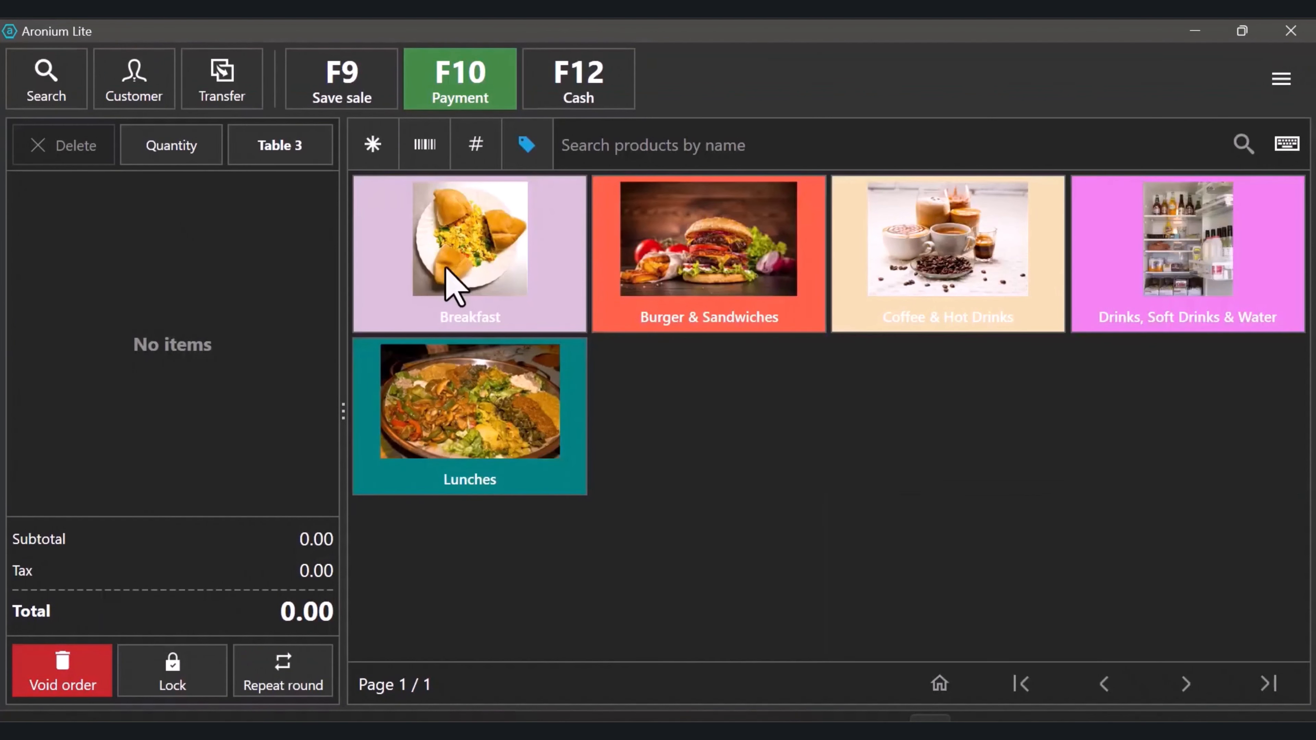
click(446, 270)
click(1161, 285)
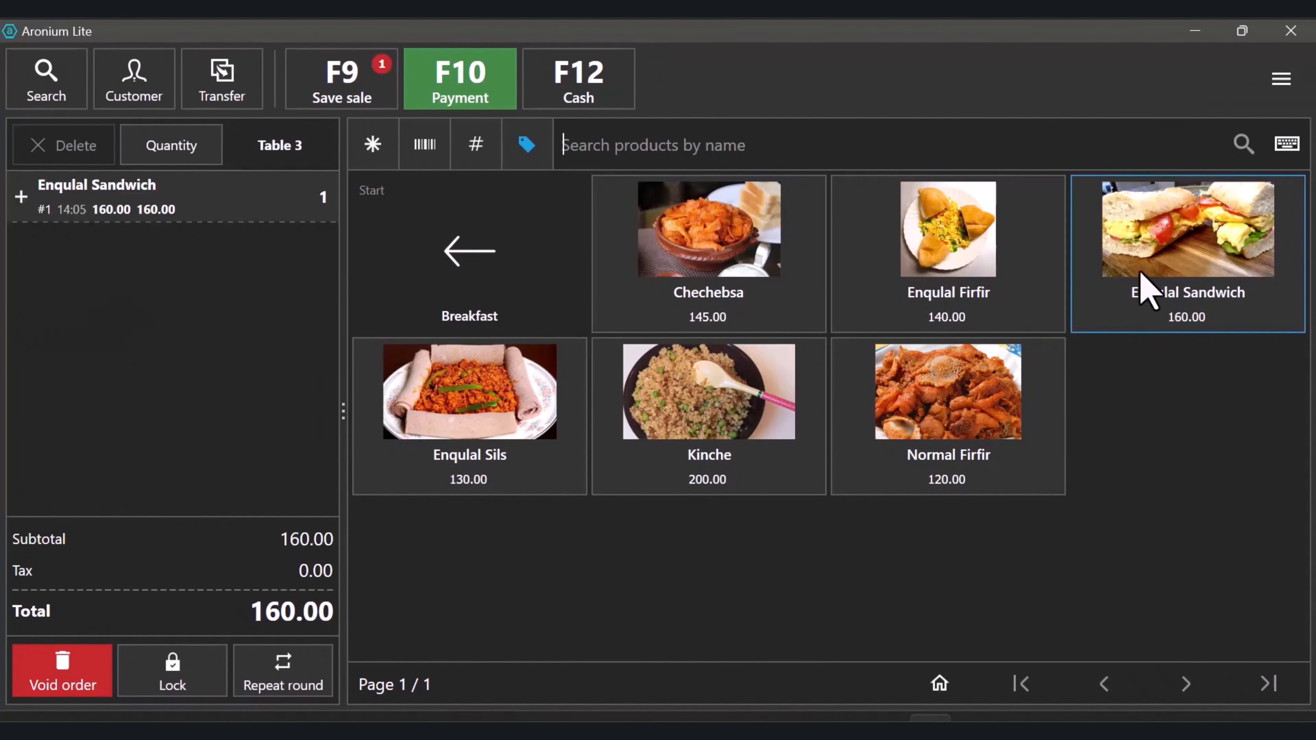
click(469, 254)
click(963, 295)
click(523, 585)
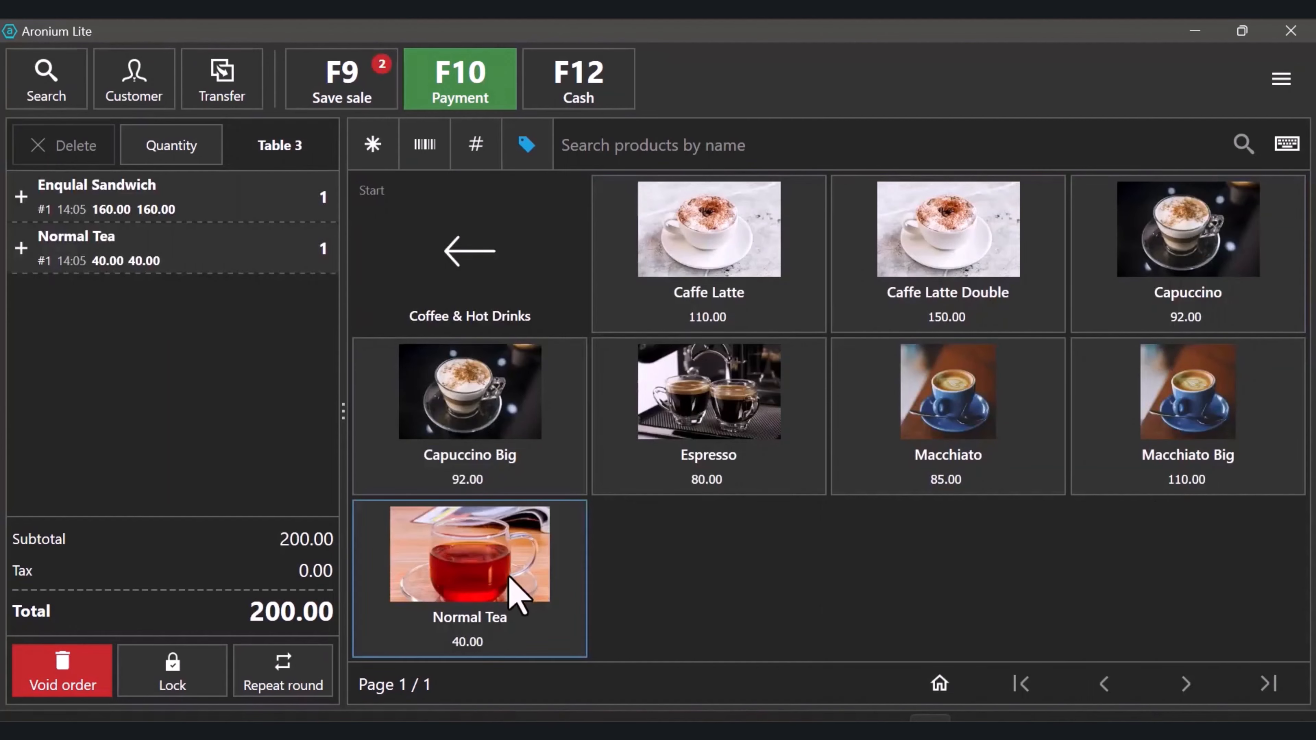
click(348, 98)
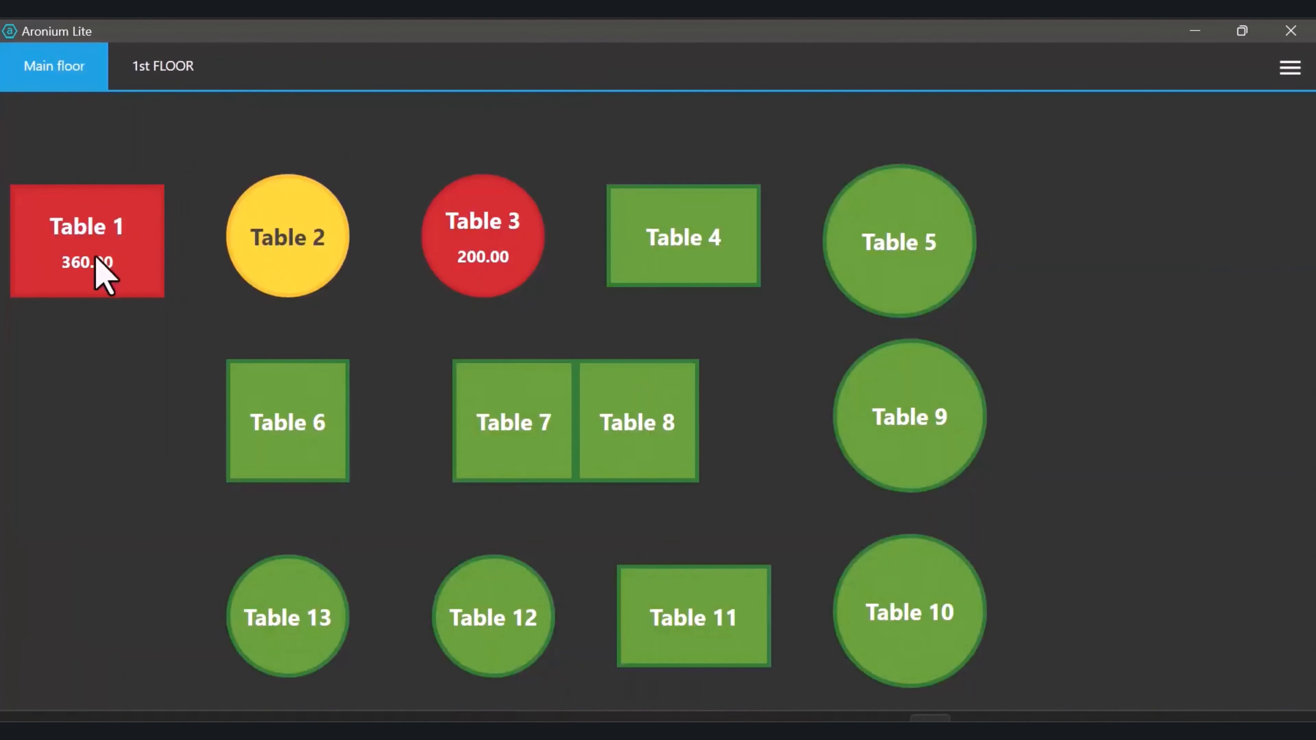
Add a Capuccino to Table 1, save, and reopen its 452.00 order
click(103, 275)
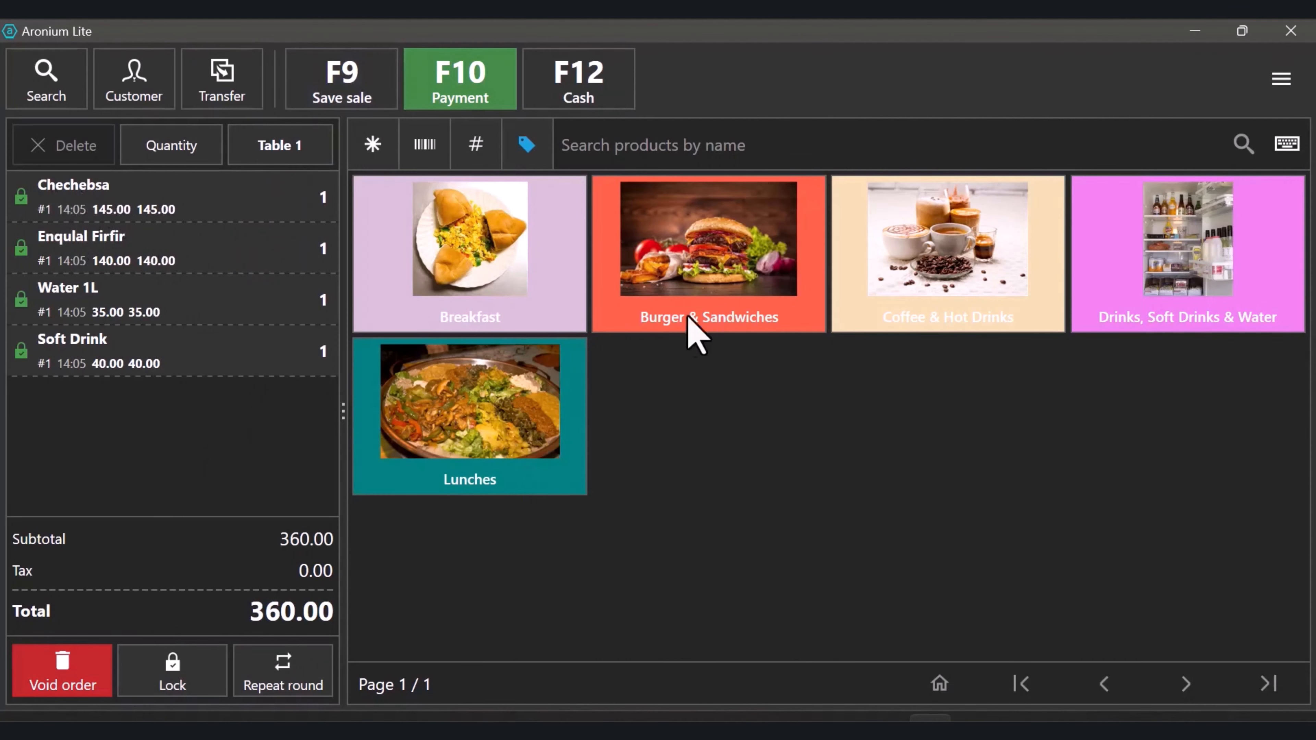
click(979, 306)
click(1164, 292)
click(465, 310)
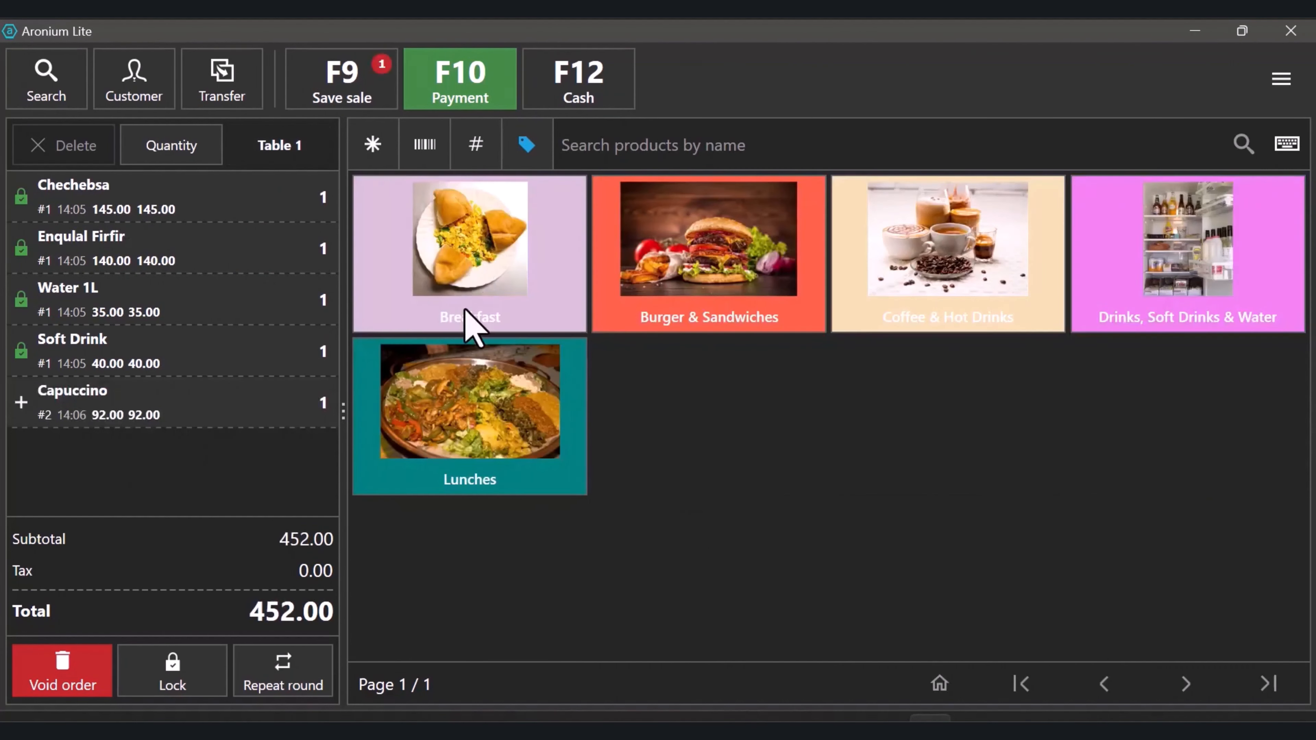
click(82, 396)
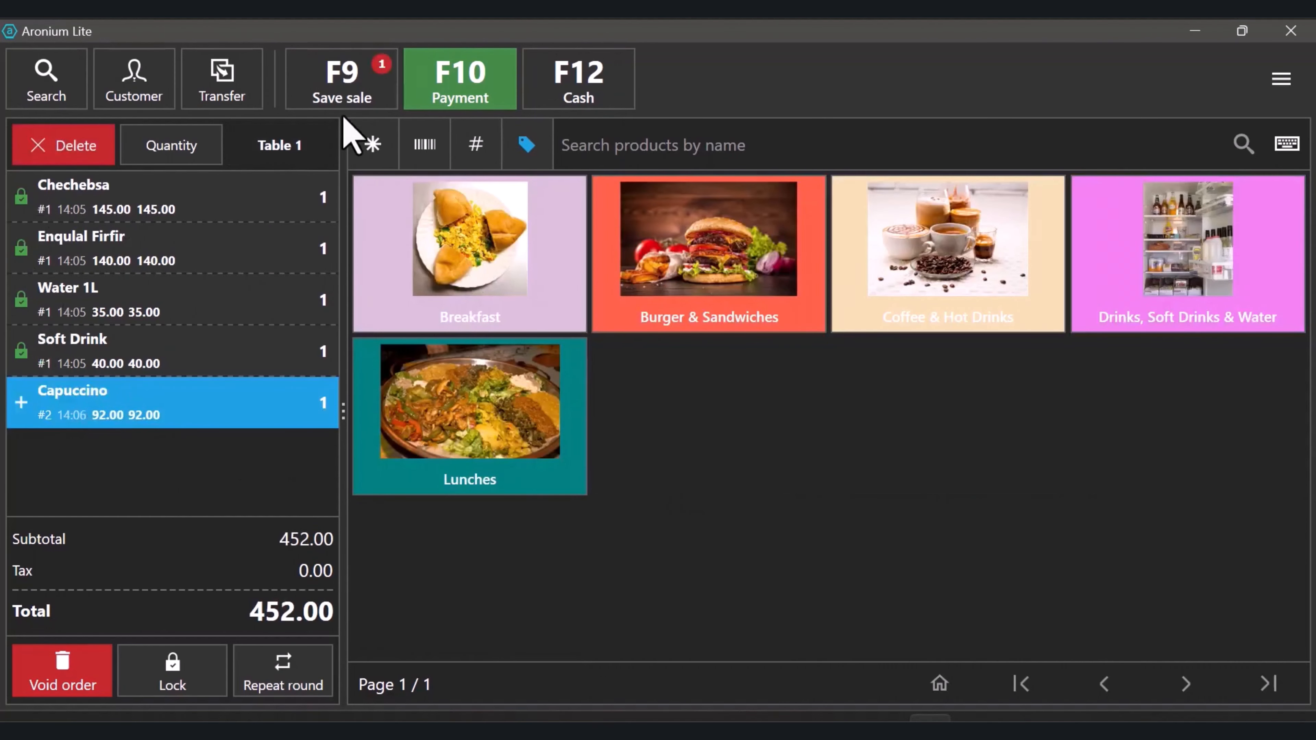
click(332, 97)
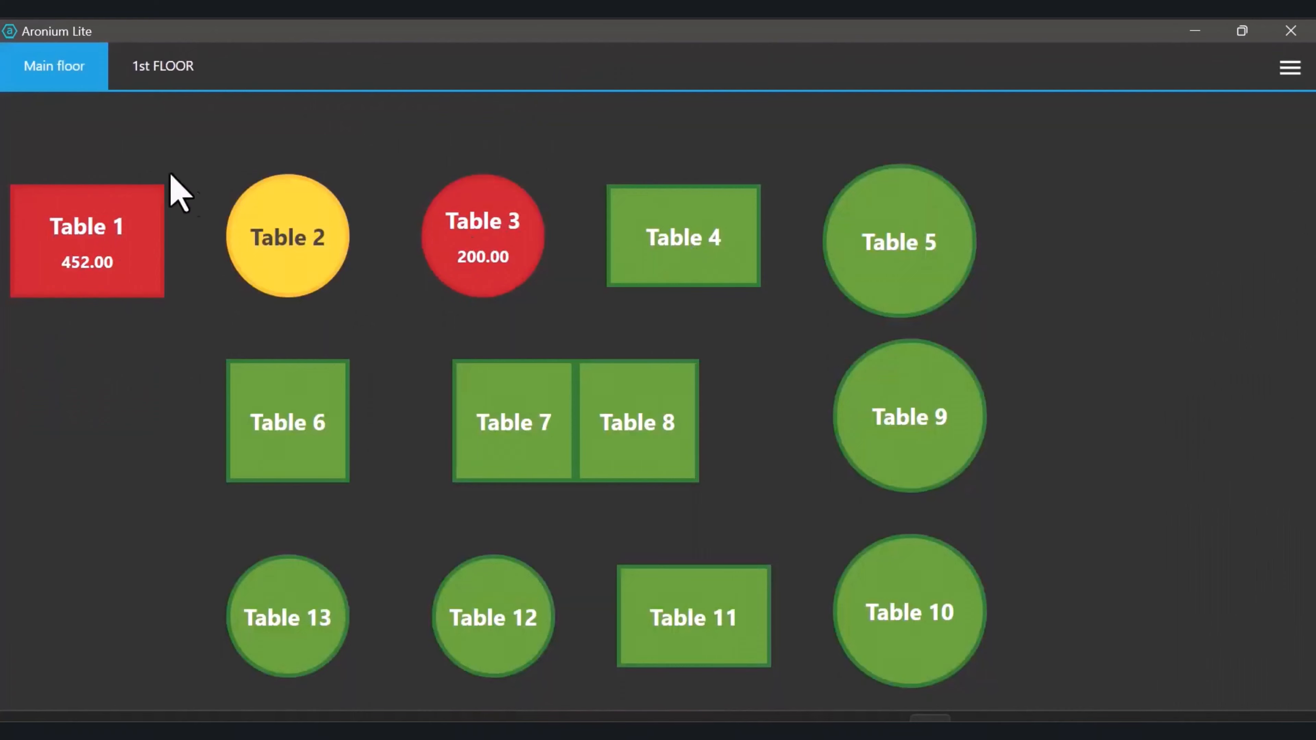
click(94, 236)
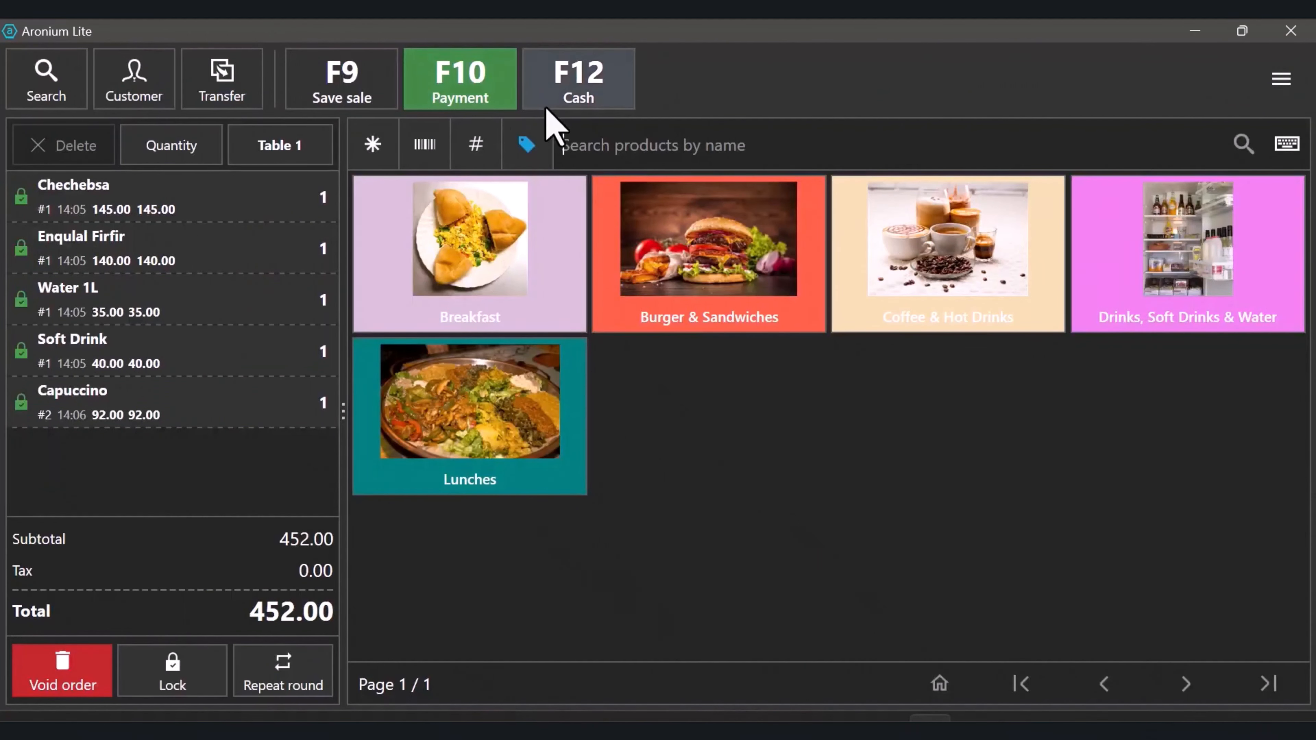
Split the 452.00 payment into Cash 200, Bank Transfer 152 and Telebirr 100, and finish the sale
click(469, 93)
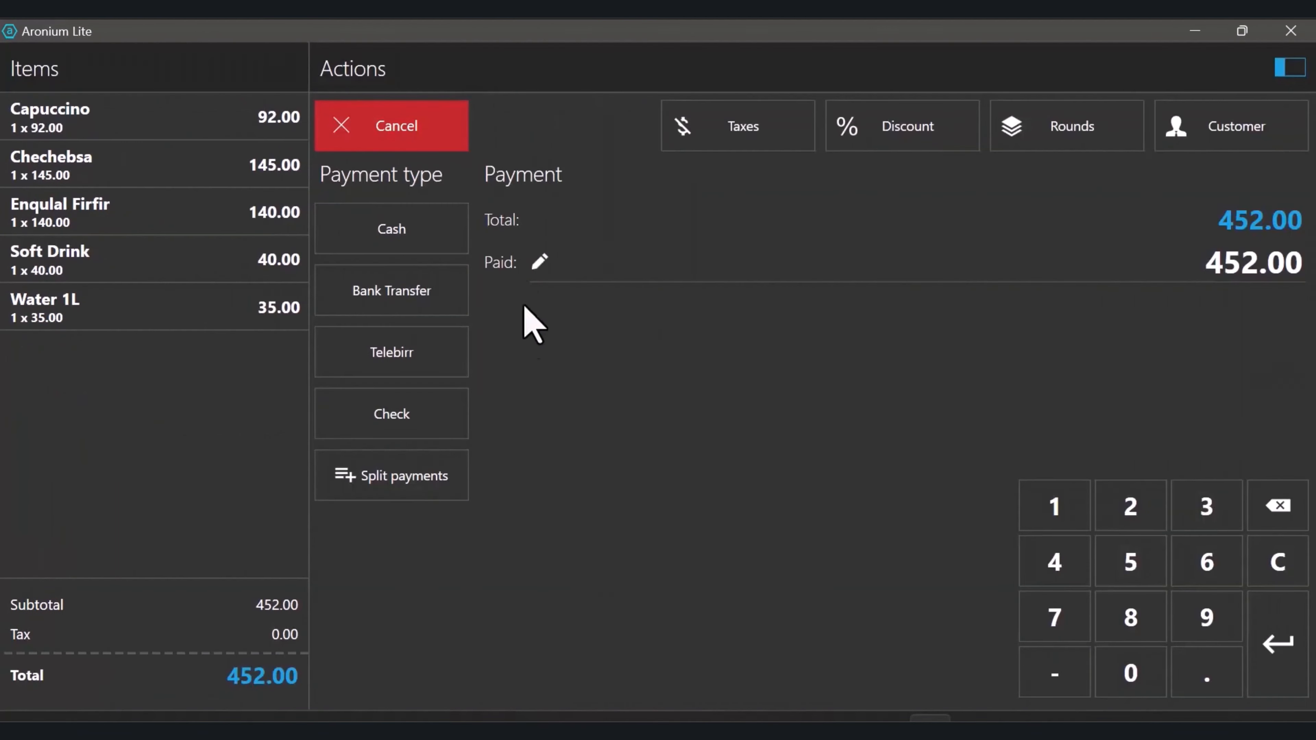
click(398, 476)
click(154, 118)
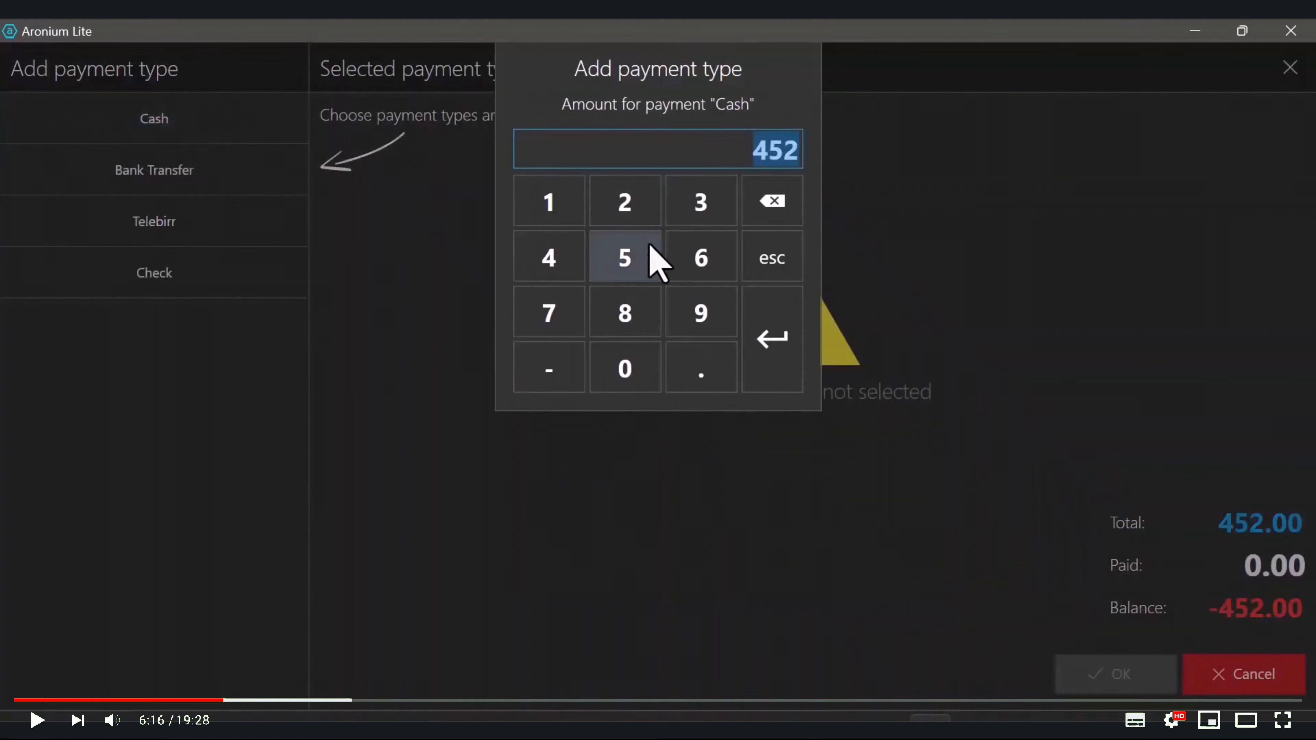
text(200)
click(773, 340)
click(154, 170)
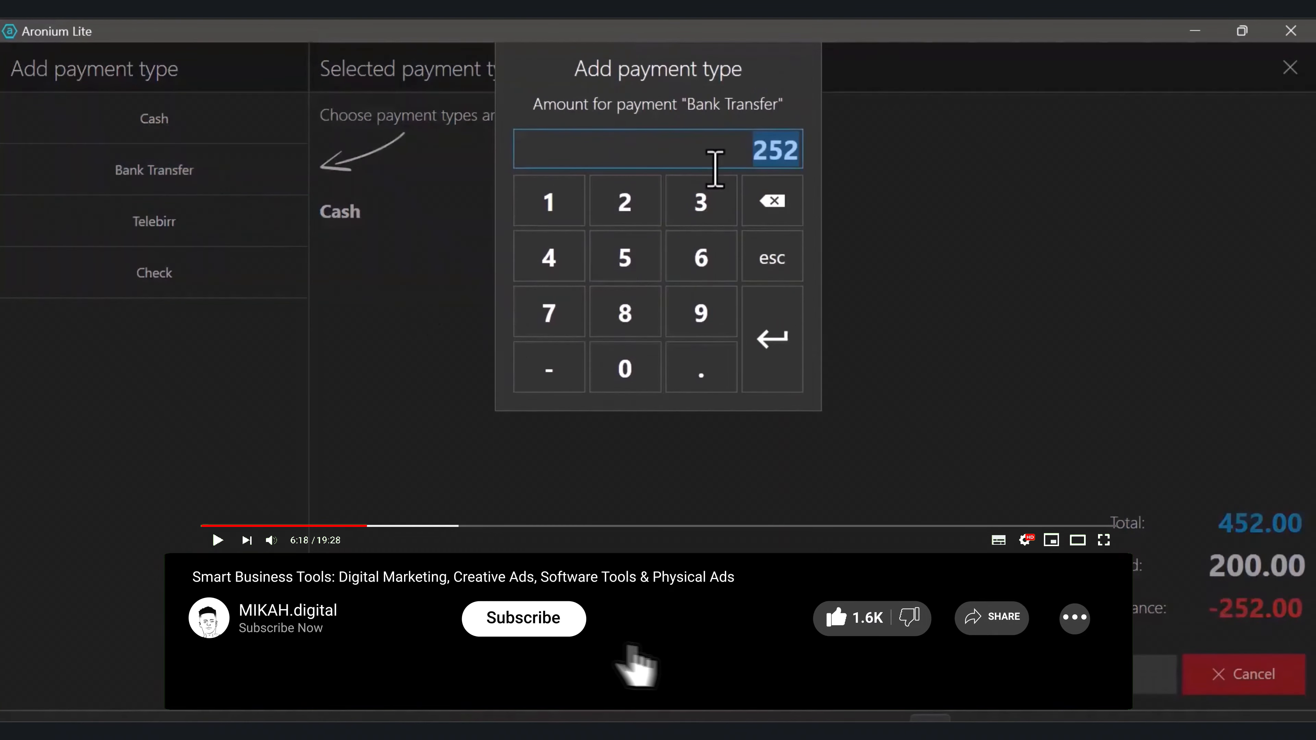
text(152)
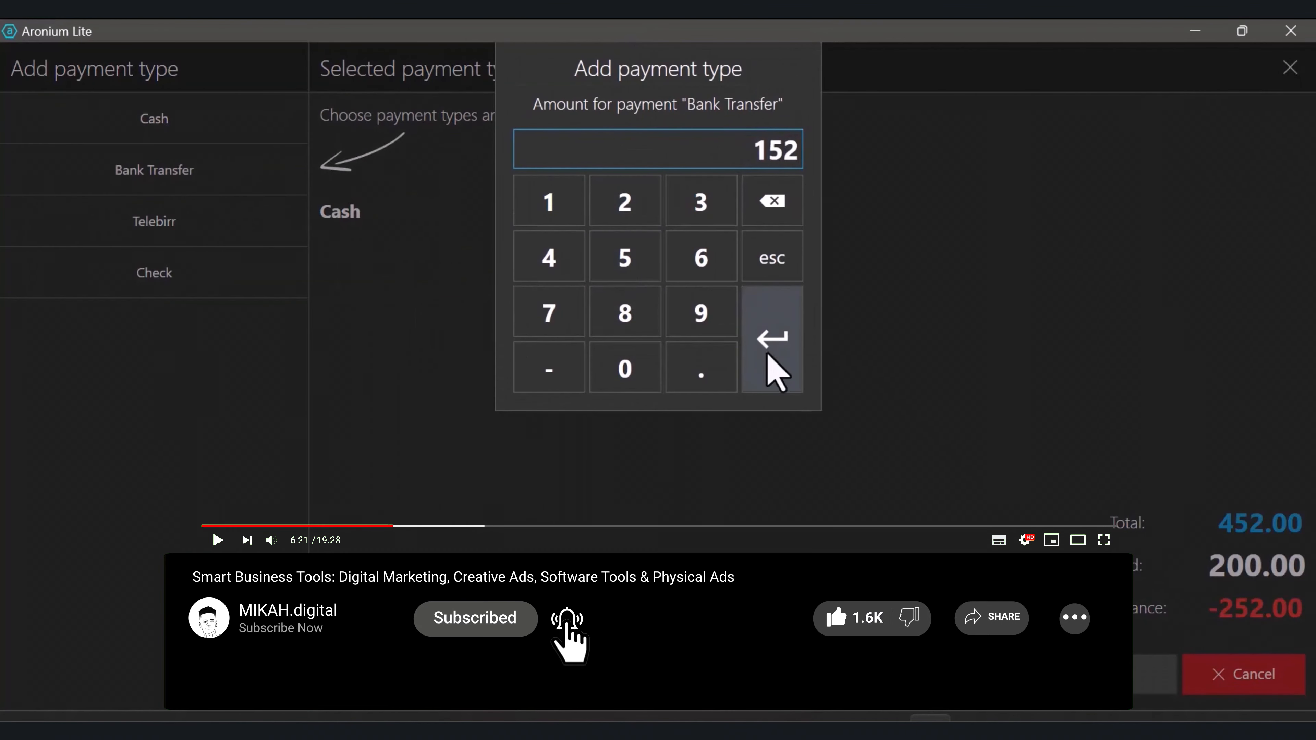
click(772, 363)
click(254, 249)
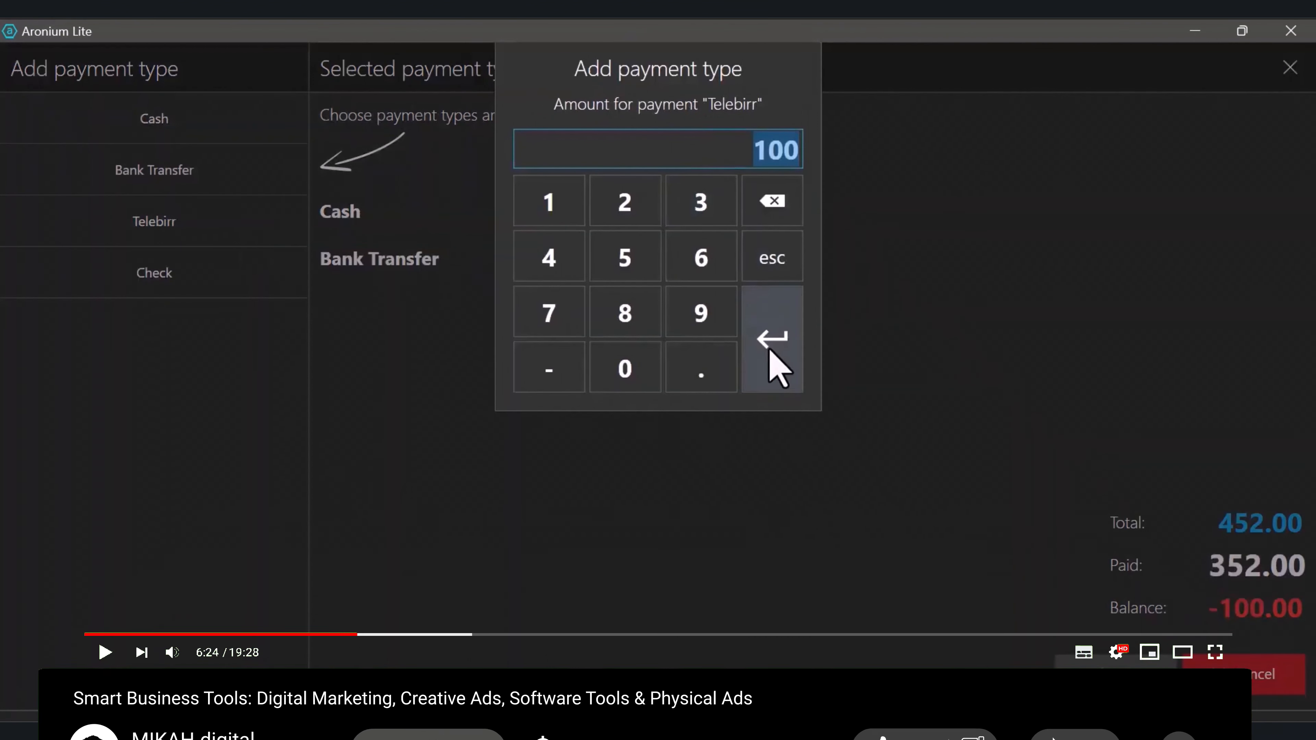
click(772, 363)
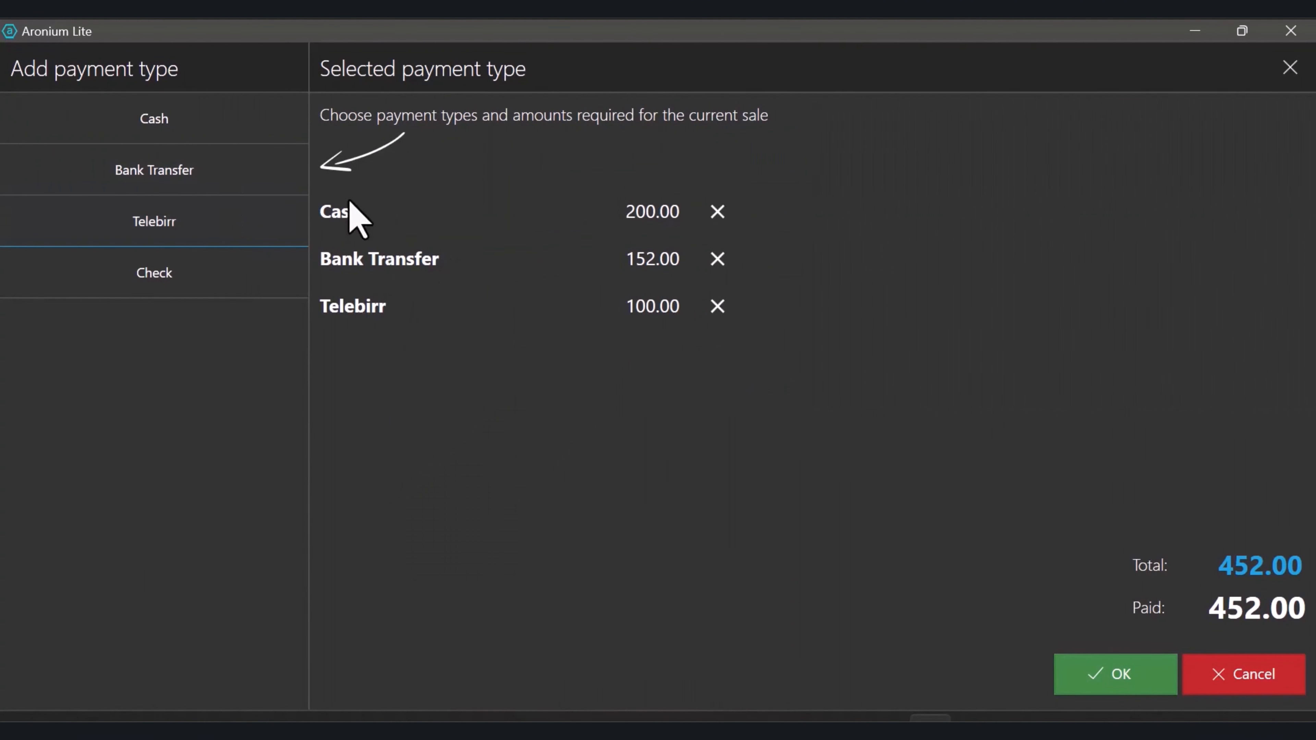
click(1111, 680)
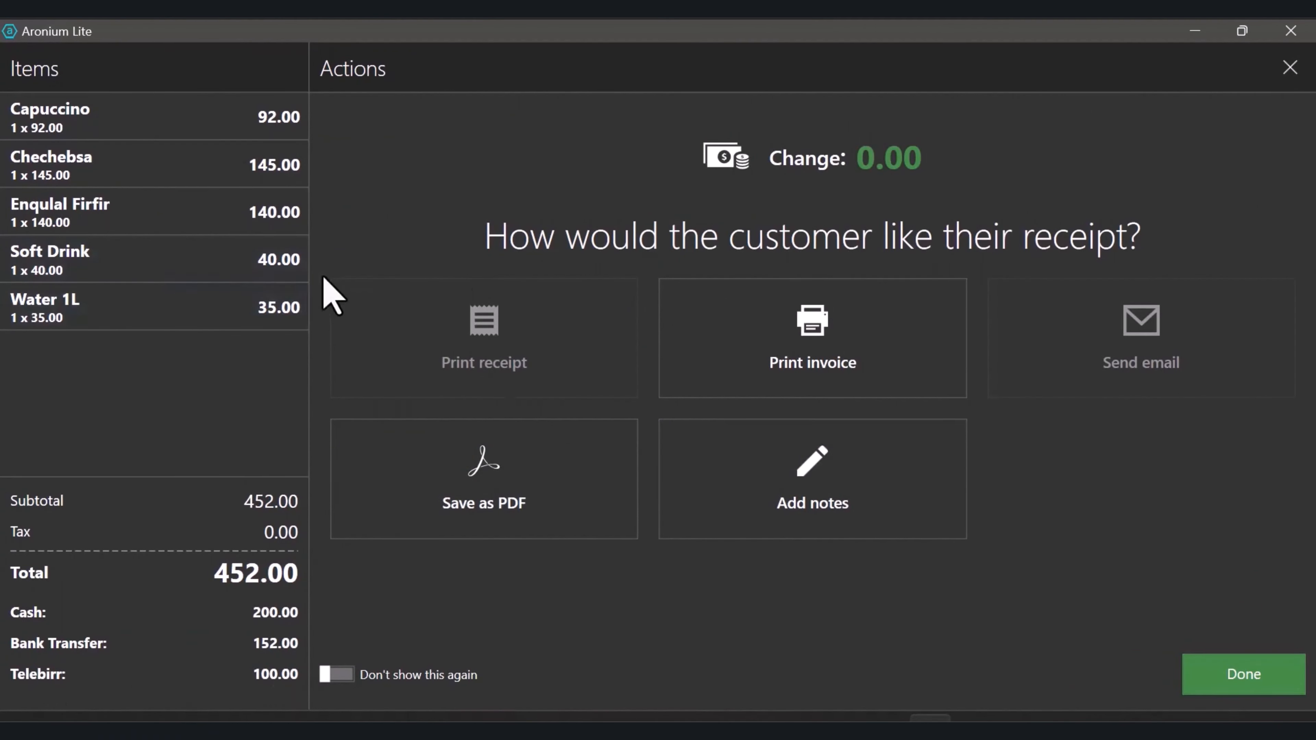
click(1202, 687)
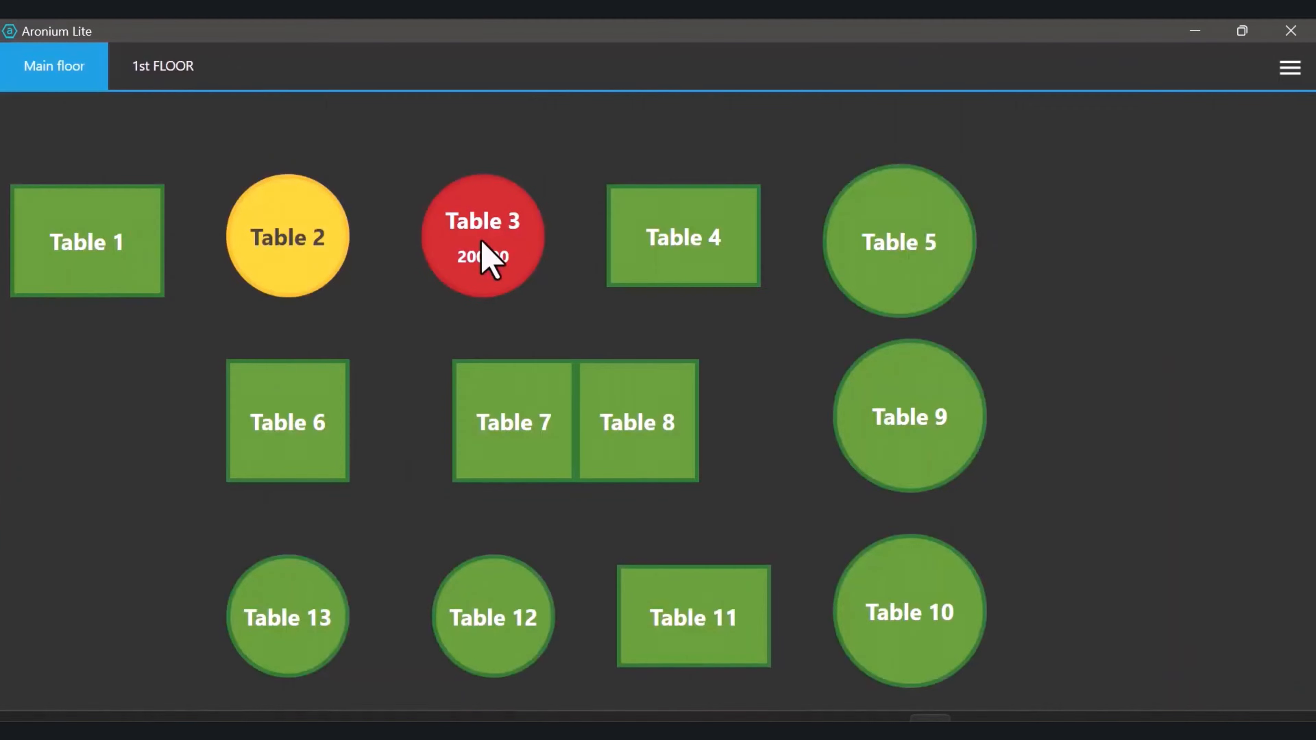
Look over the Main and 1st FLOOR plans and enter floor plan edit mode
click(94, 240)
click(277, 144)
click(171, 68)
click(64, 73)
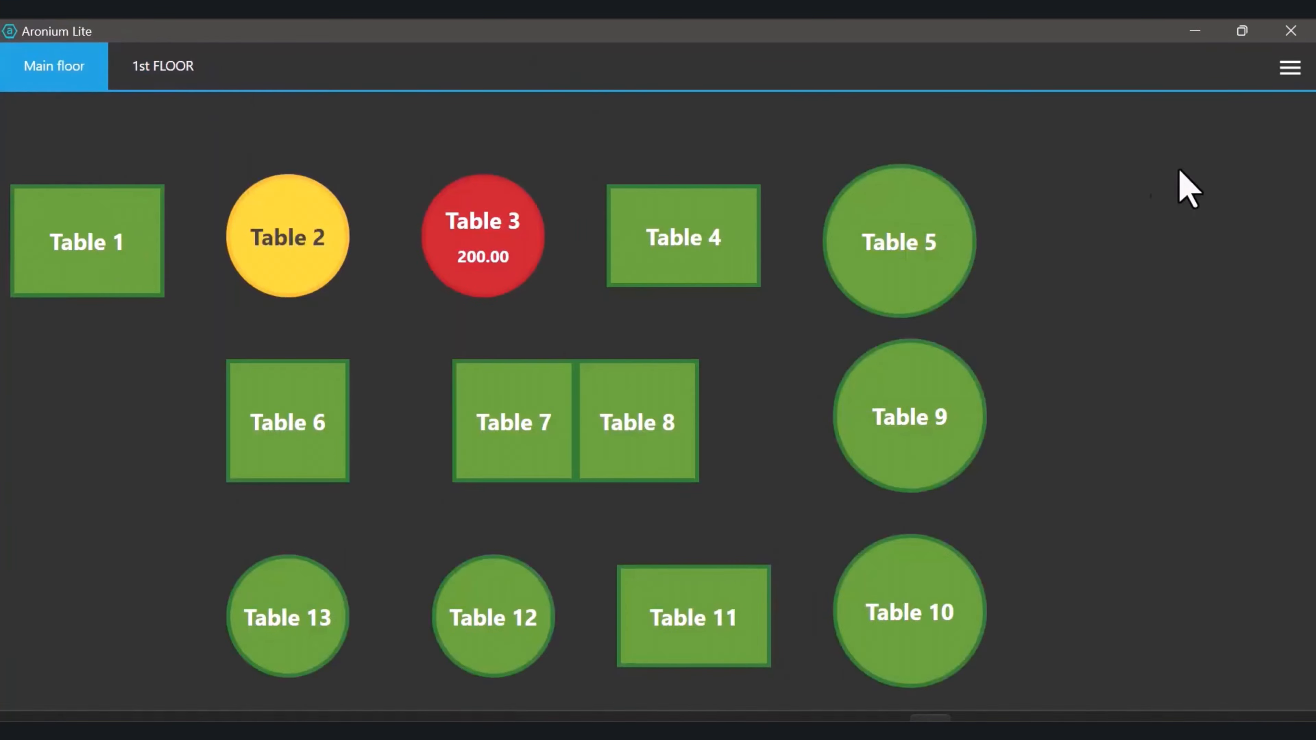
click(1290, 67)
click(1105, 204)
Rearrange Tables 1, 2, 3, 4, 6, 7 and 8 on the Main floor
drag(279, 253, 270, 209)
drag(136, 294, 147, 249)
drag(277, 208, 287, 208)
drag(331, 468, 250, 435)
drag(519, 446, 405, 414)
drag(632, 461, 518, 432)
drag(520, 256, 520, 214)
drag(721, 272, 700, 228)
Remove Tables 9 and 13 from the Main floor
click(909, 415)
click(1145, 409)
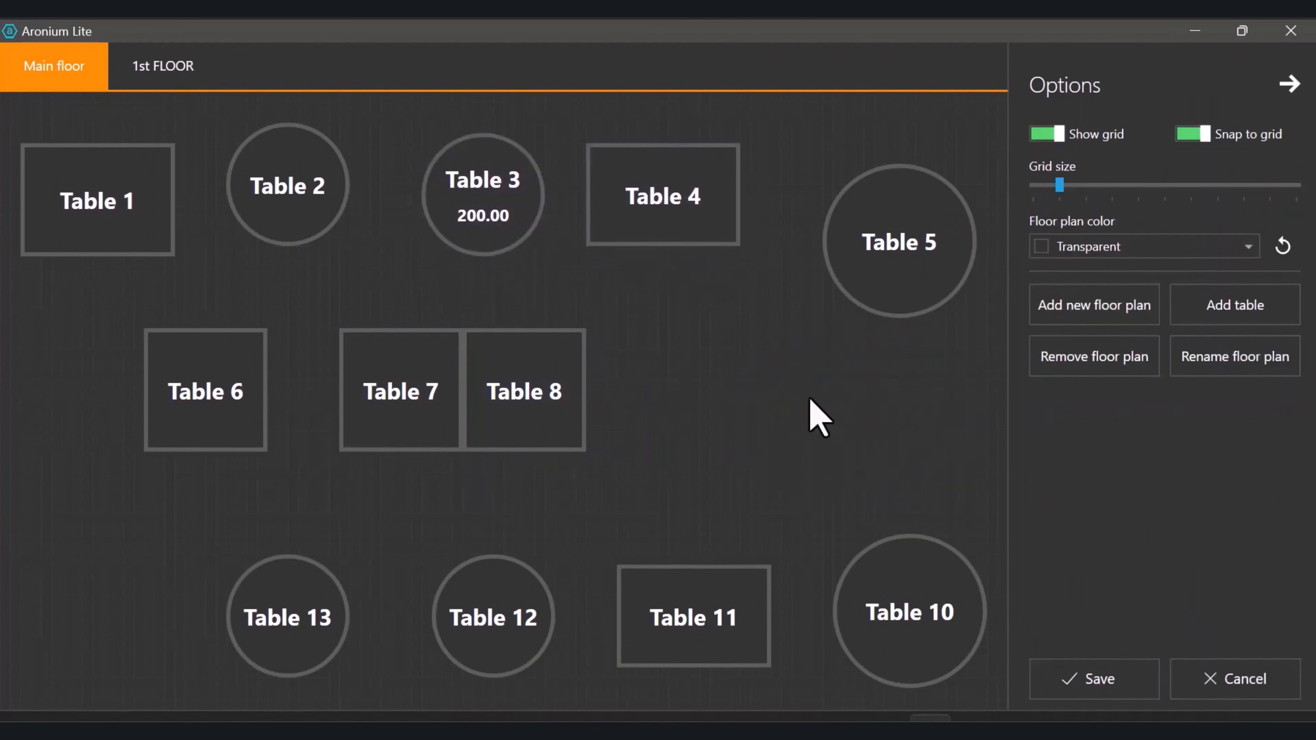
click(689, 602)
click(287, 617)
click(1146, 410)
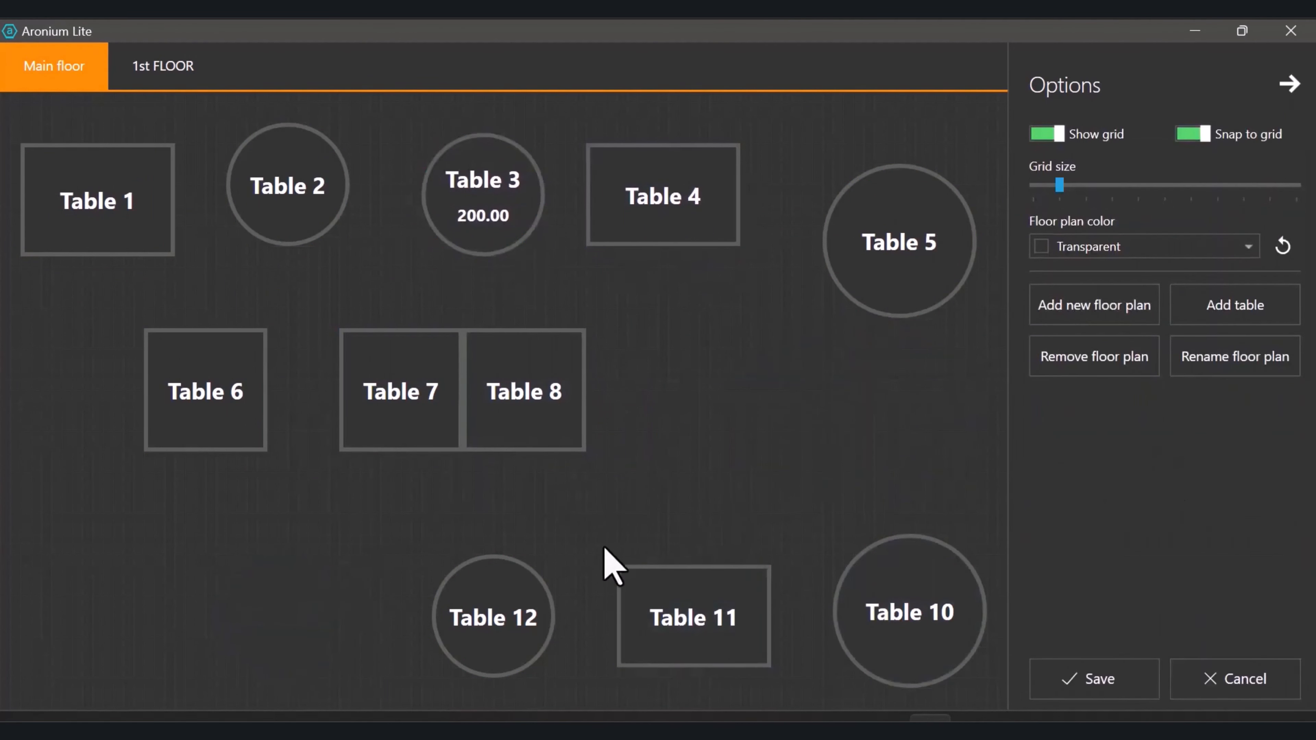
Add a rectangular Table 41 at the lower left, sized 110 by 160
click(1235, 305)
drag(82, 176, 144, 621)
click(1094, 469)
text(Table )
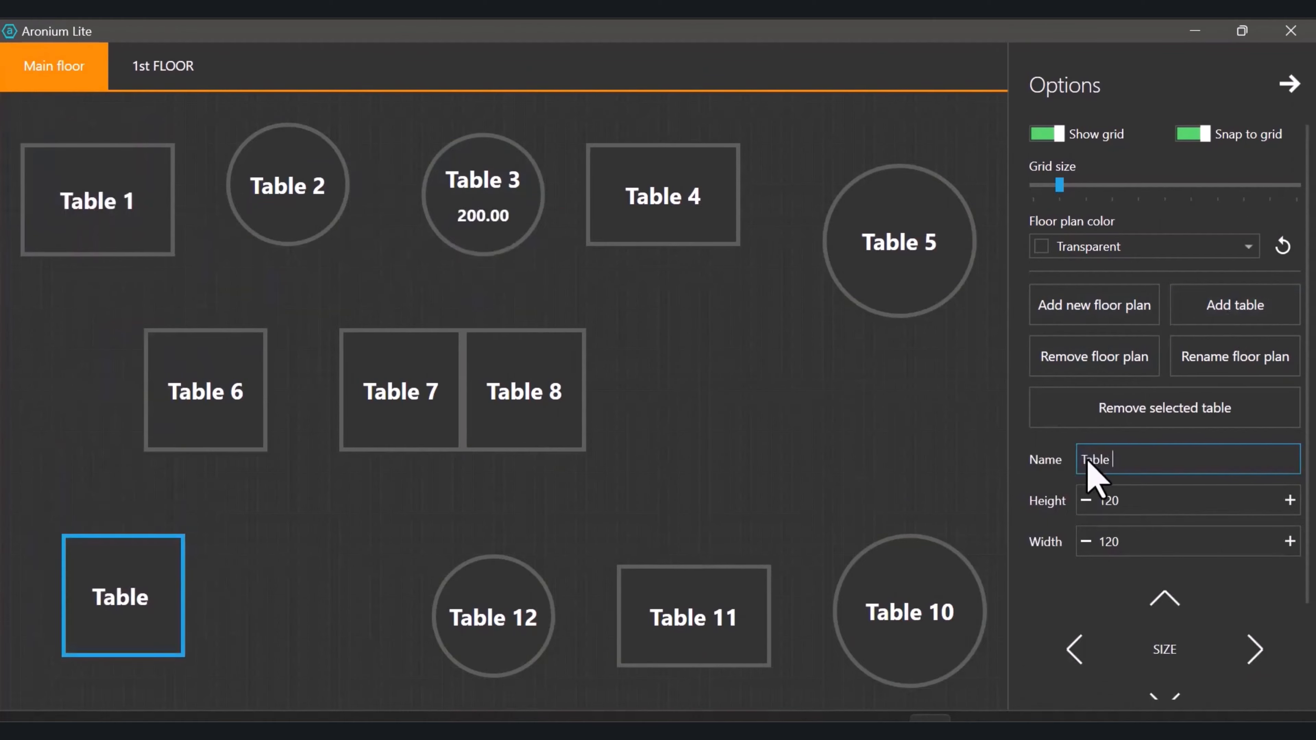
text(41)
key(BackSpace)
key(BackSpace)
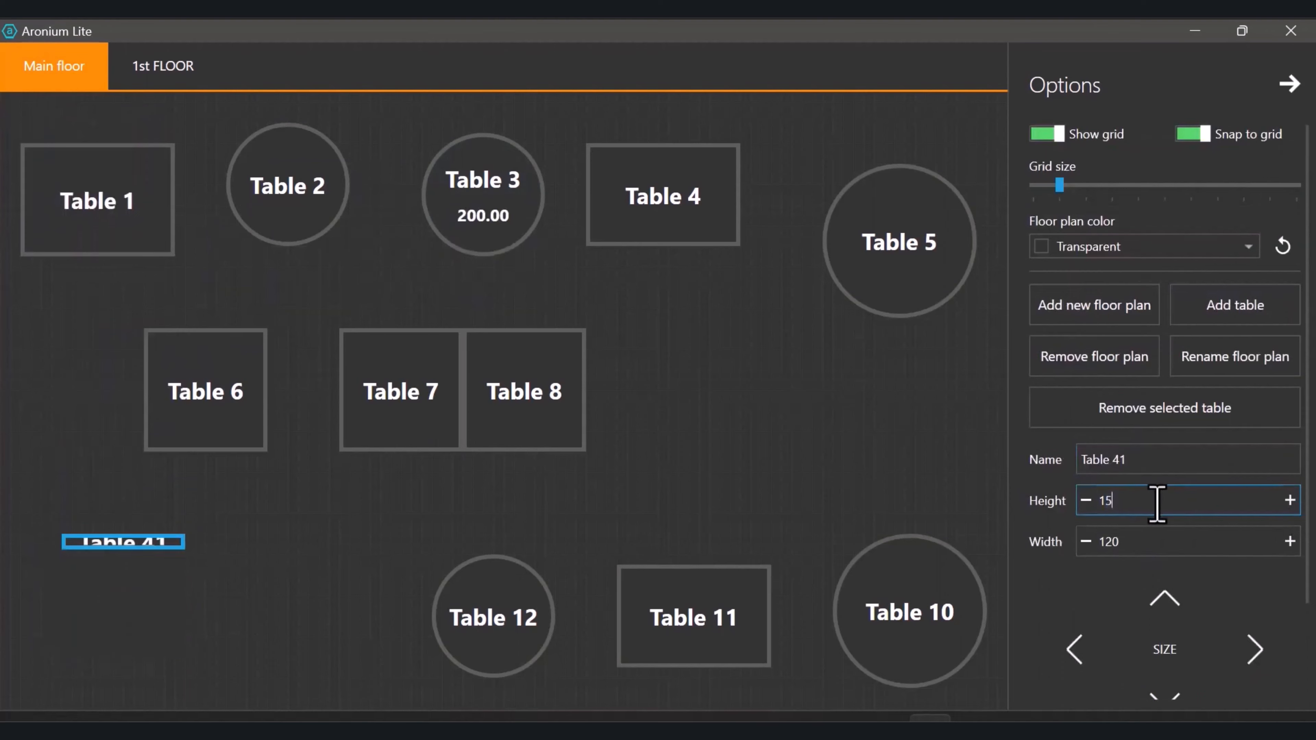
text(10)
click(1110, 542)
key(BackSpace)
text(6)
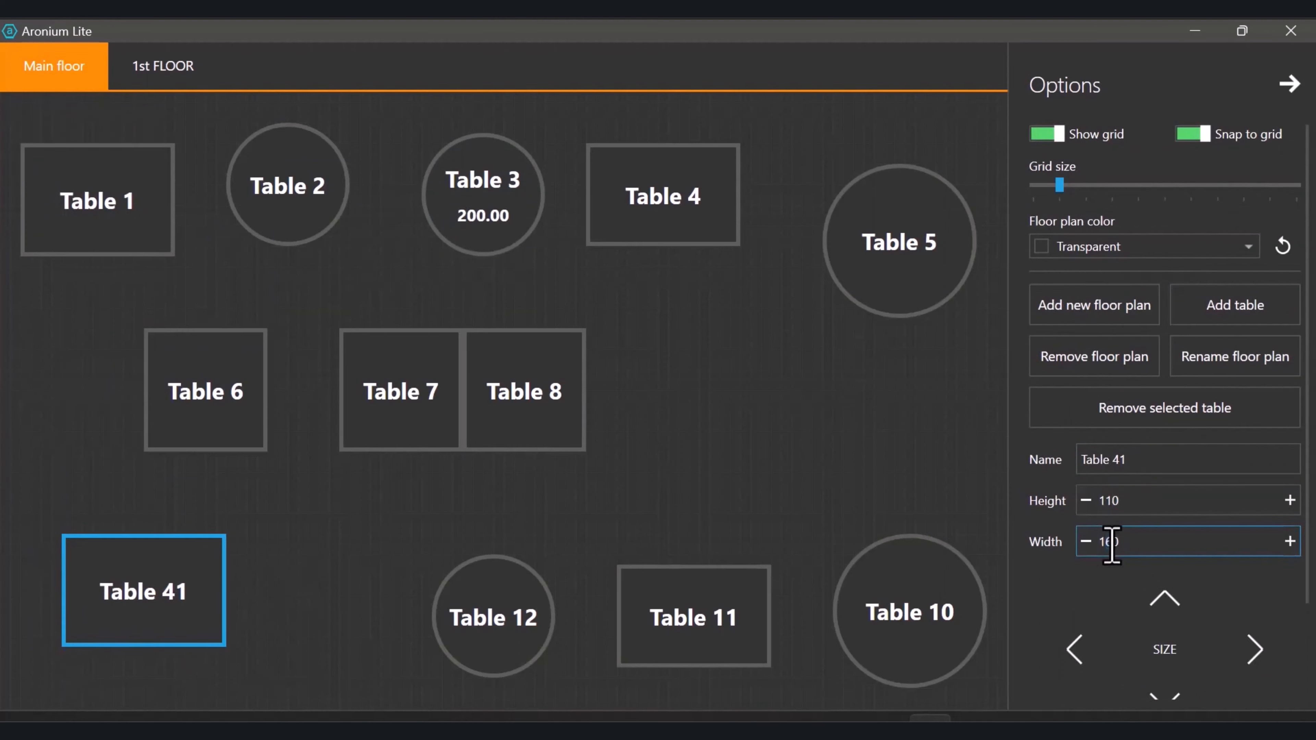
scroll(1126, 499, down, 2)
click(1125, 628)
click(1149, 627)
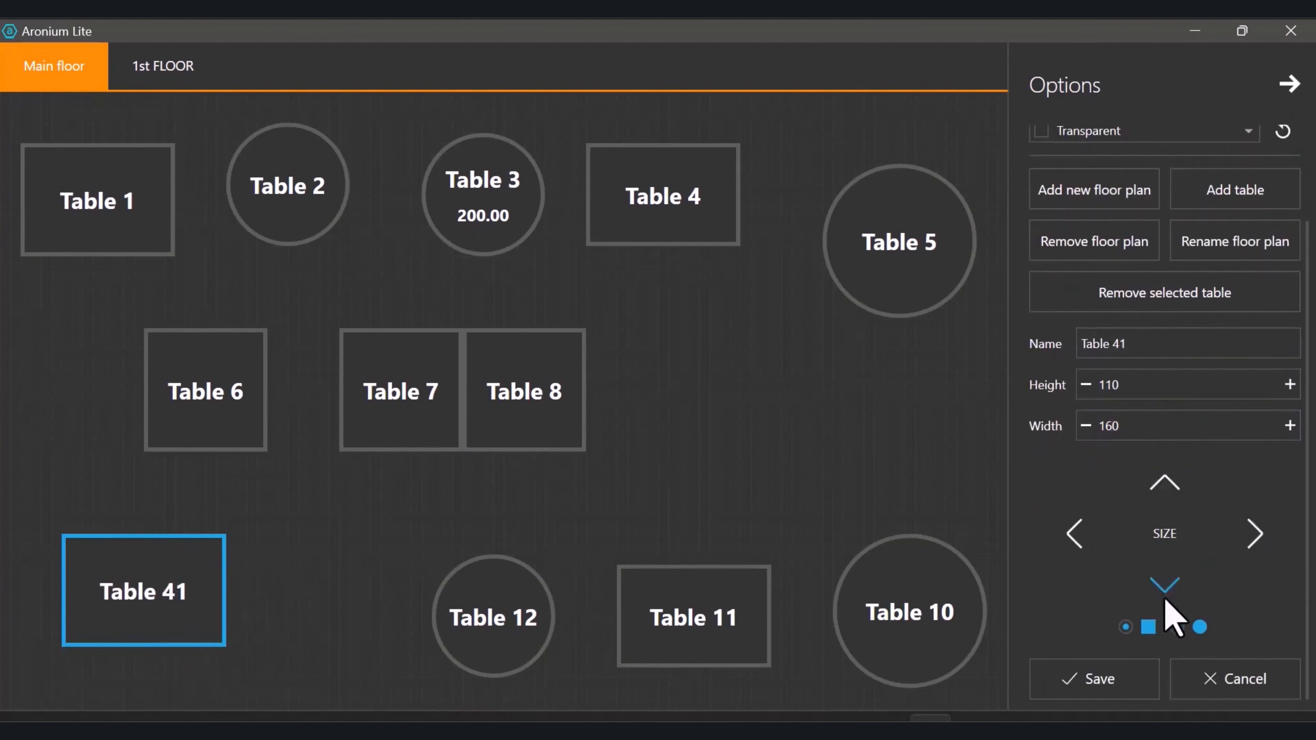
scroll(1122, 641, up, 2)
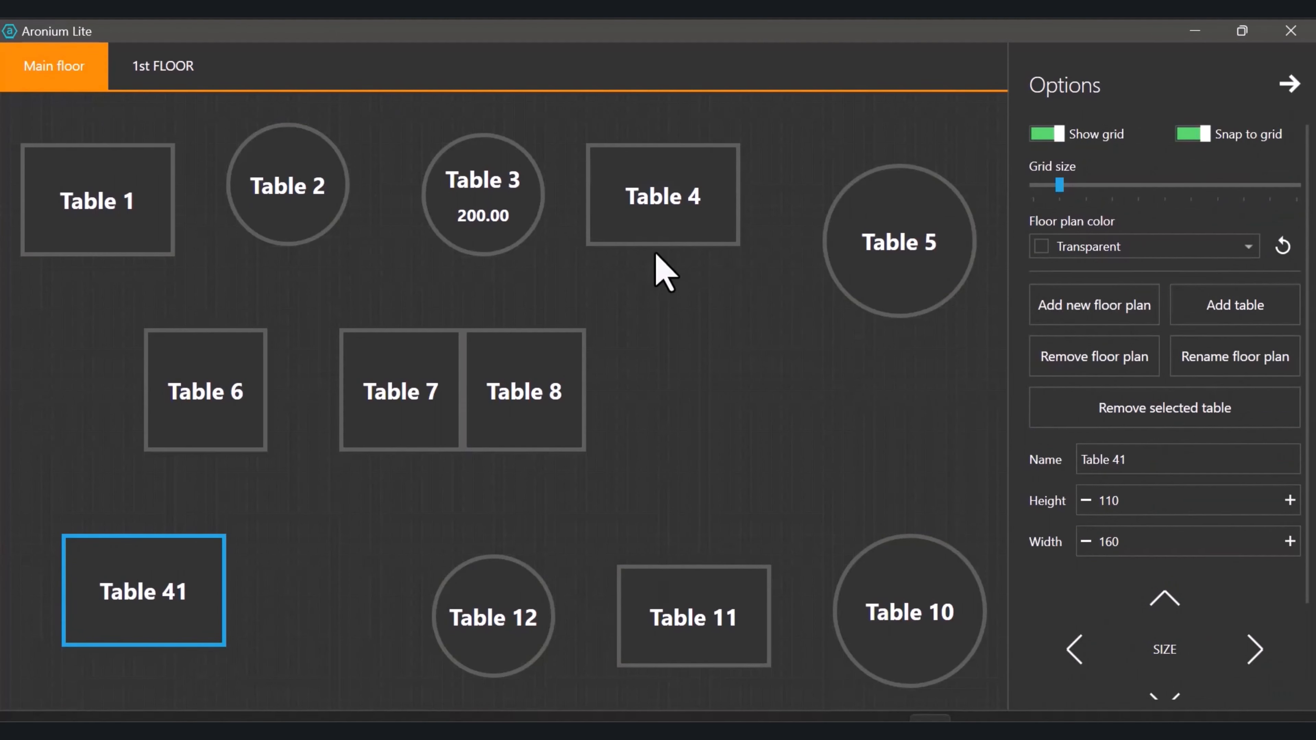
Add a round Table 42 to the 1st FLOOR plan
click(163, 66)
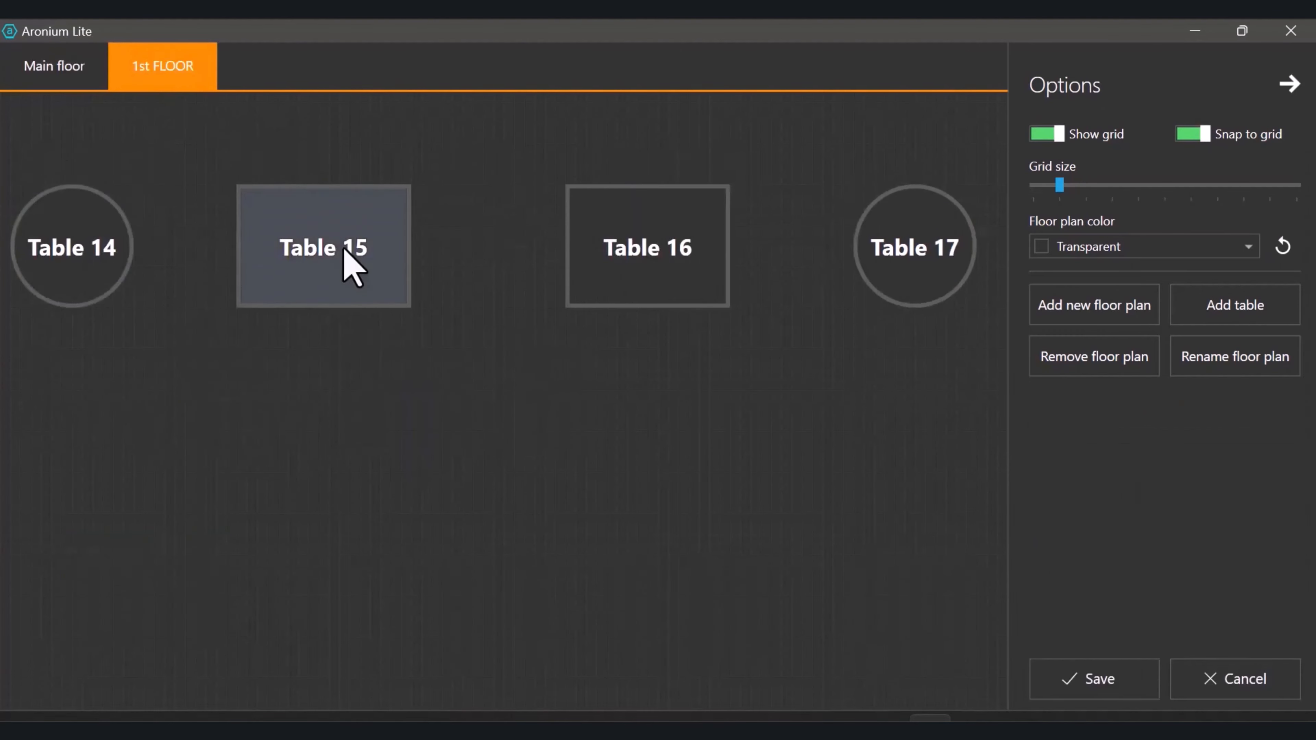
click(1214, 319)
text(Table 42)
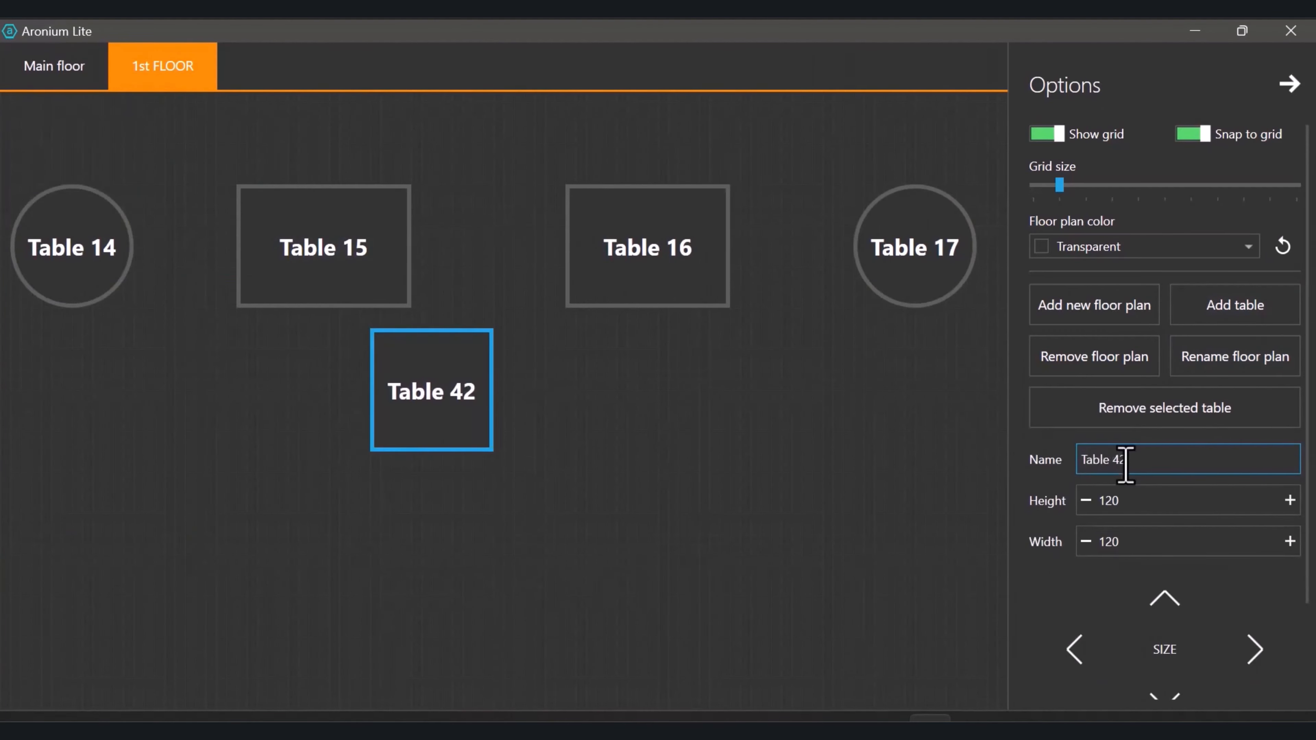
scroll(1190, 500, down, 3)
click(1199, 544)
scroll(1116, 641, up, 3)
drag(433, 410, 79, 500)
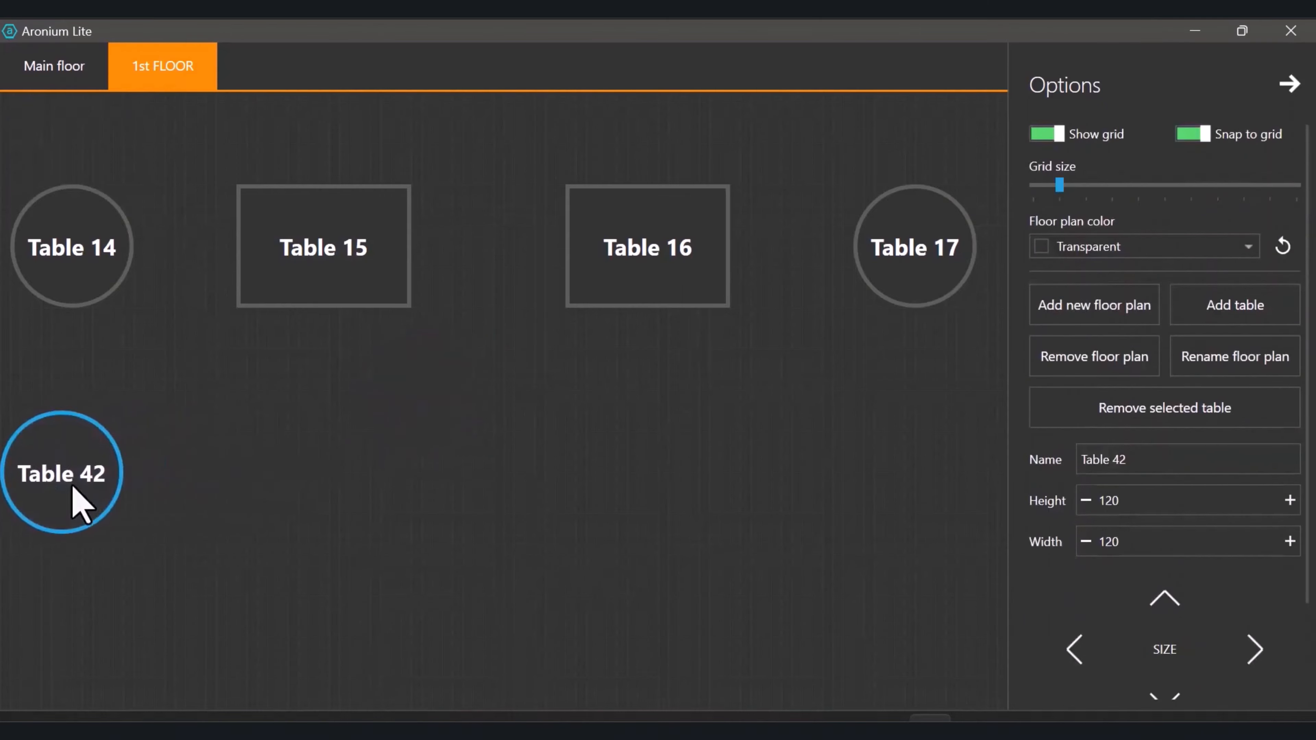
click(1080, 314)
Name the new floor plan '2nd Floor', add tables, and name two of them Table C and Table B
text(2nd Floor)
click(1163, 321)
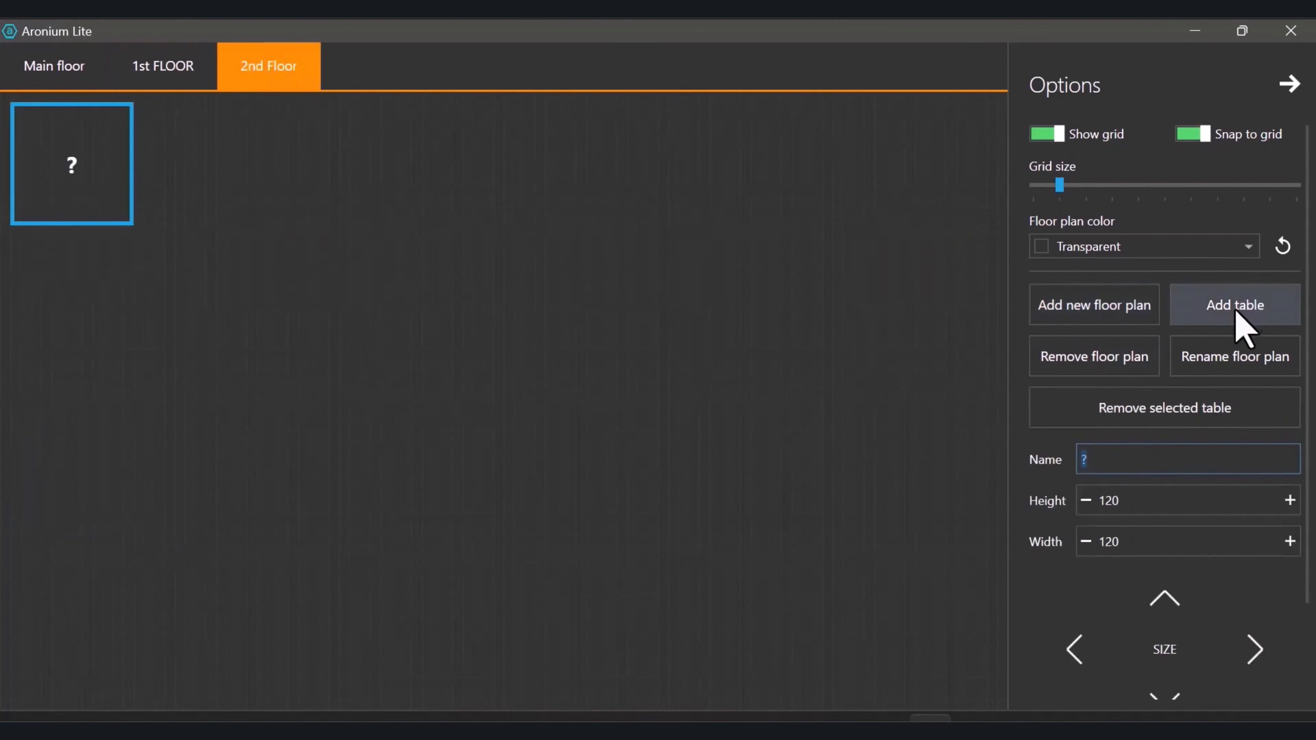
click(1163, 324)
click(1163, 324)
drag(88, 176, 381, 166)
click(1114, 460)
text(Table C)
click(1079, 467)
text(Table B)
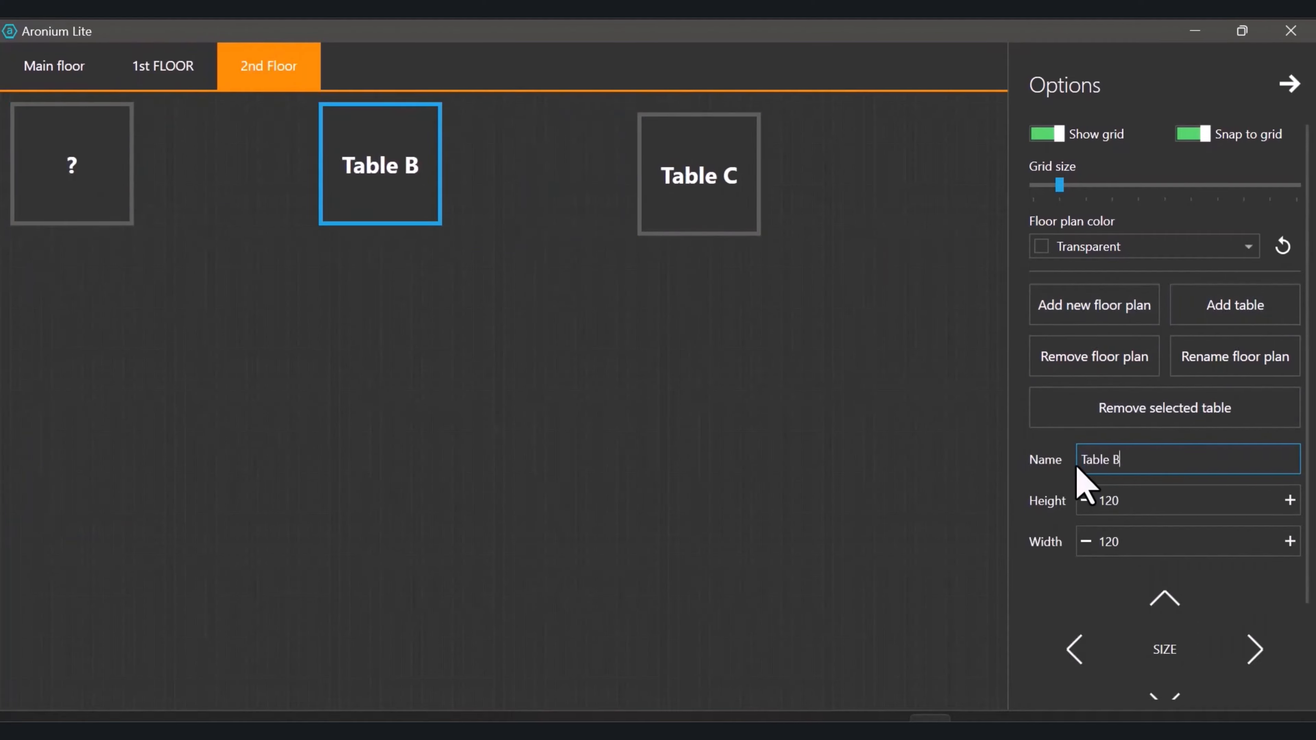
Name the third table Table A, make Tables A and C round, and save the layout
click(97, 176)
click(1062, 462)
text(Table A)
scroll(1192, 596, down, 2)
click(1199, 644)
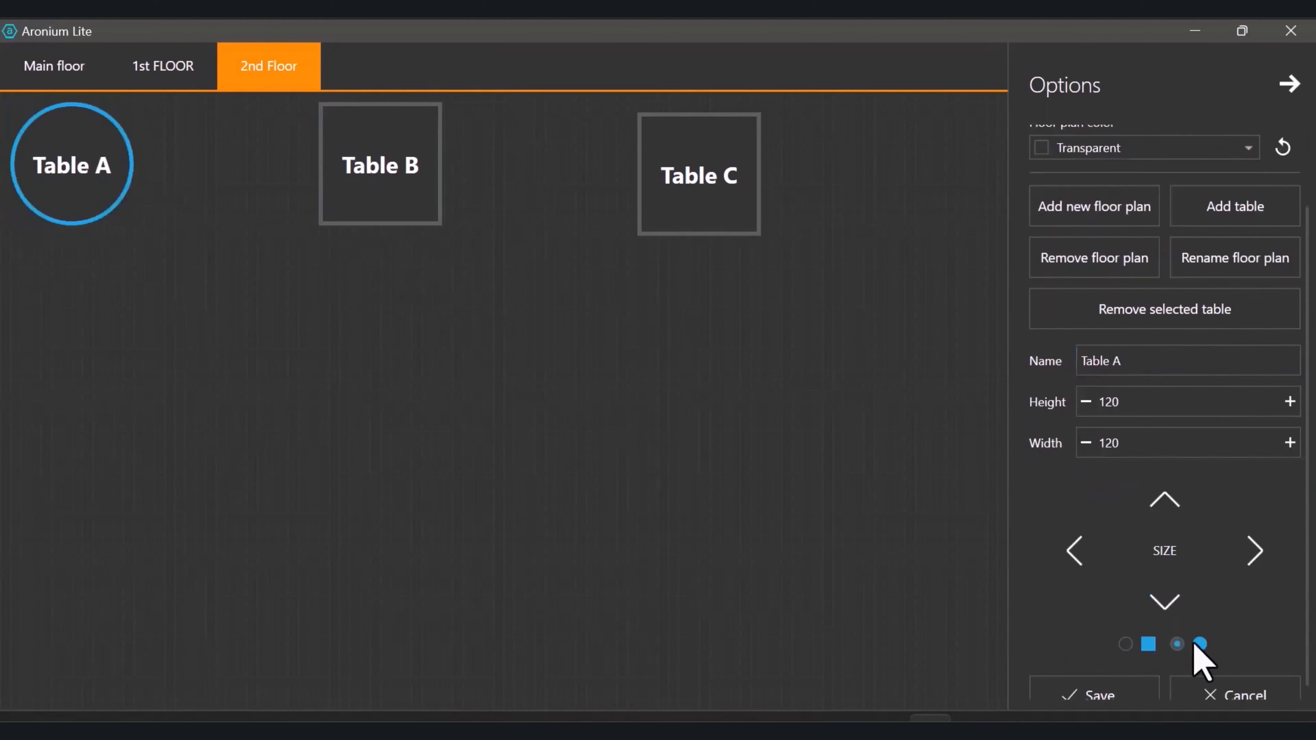
click(699, 176)
click(1176, 645)
click(376, 217)
click(78, 218)
click(394, 207)
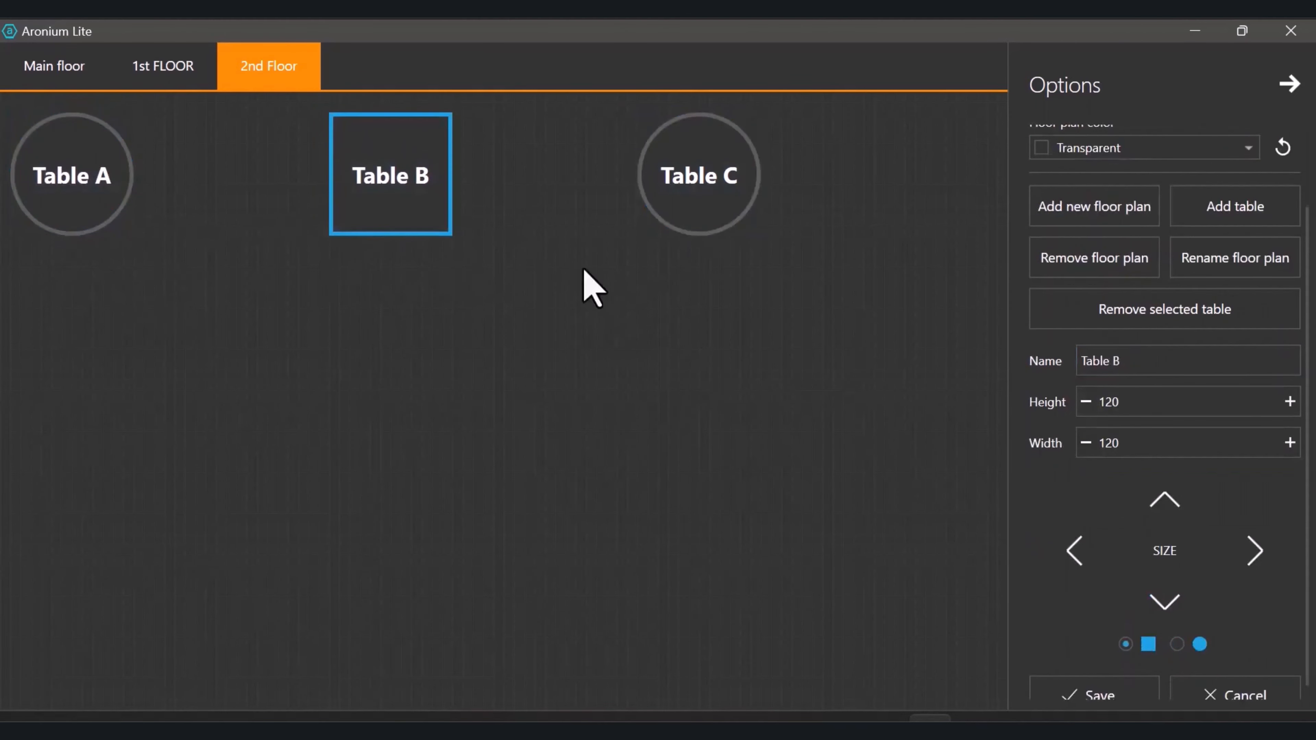
click(55, 65)
click(1091, 681)
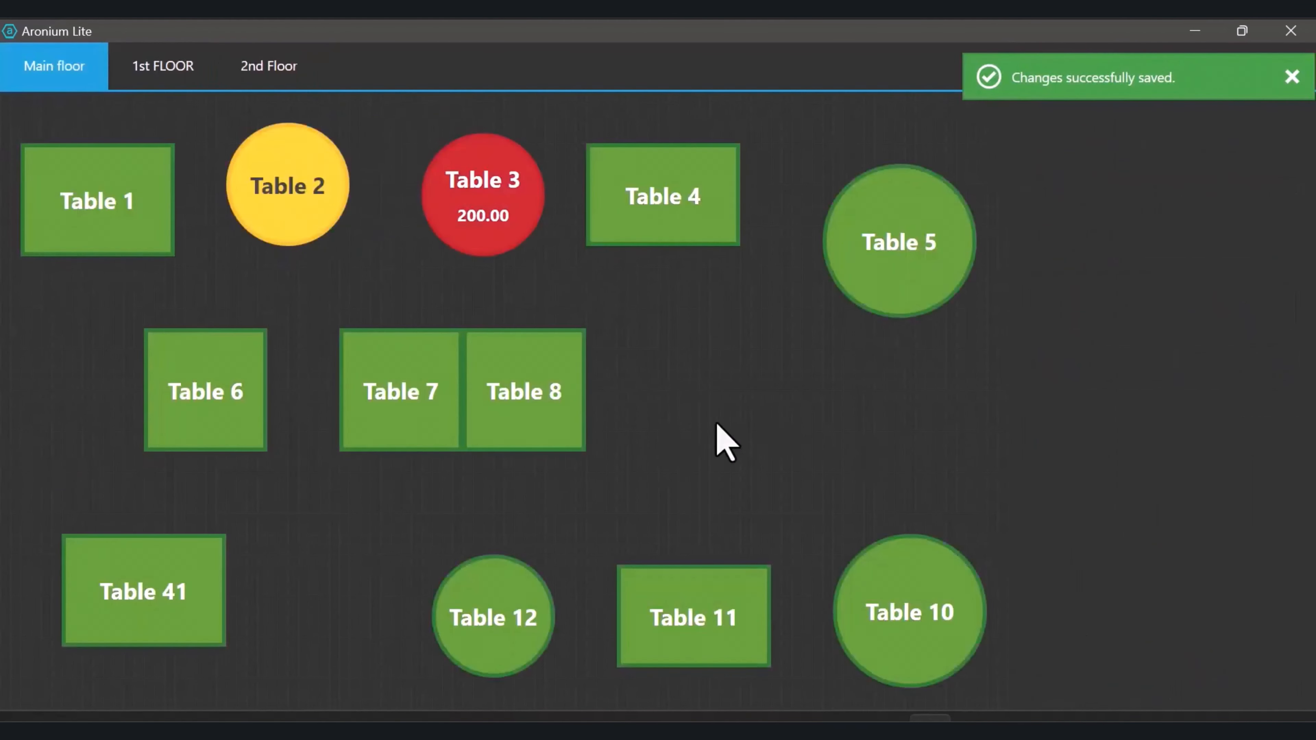
Check the 1st FLOOR and 2nd Floor plans, then review the Admin, Cashier and Supervisor users
click(163, 58)
click(254, 73)
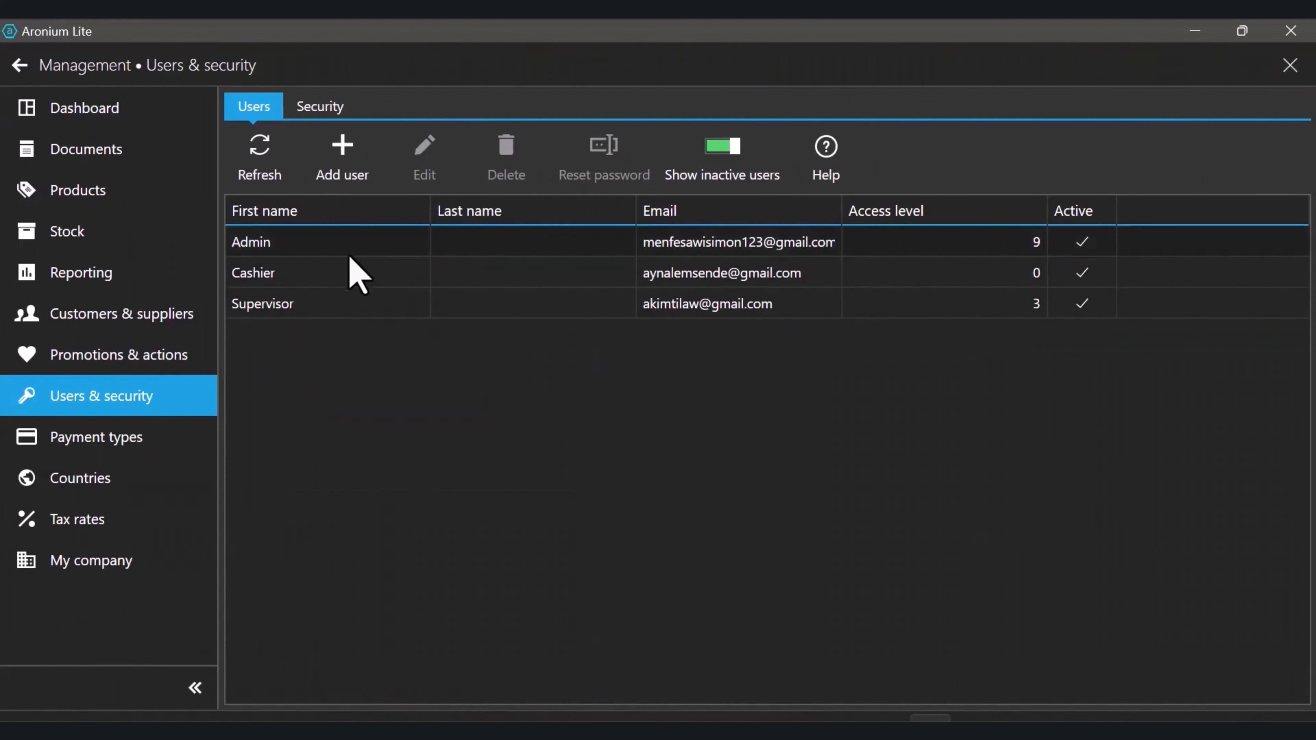
click(303, 247)
click(302, 275)
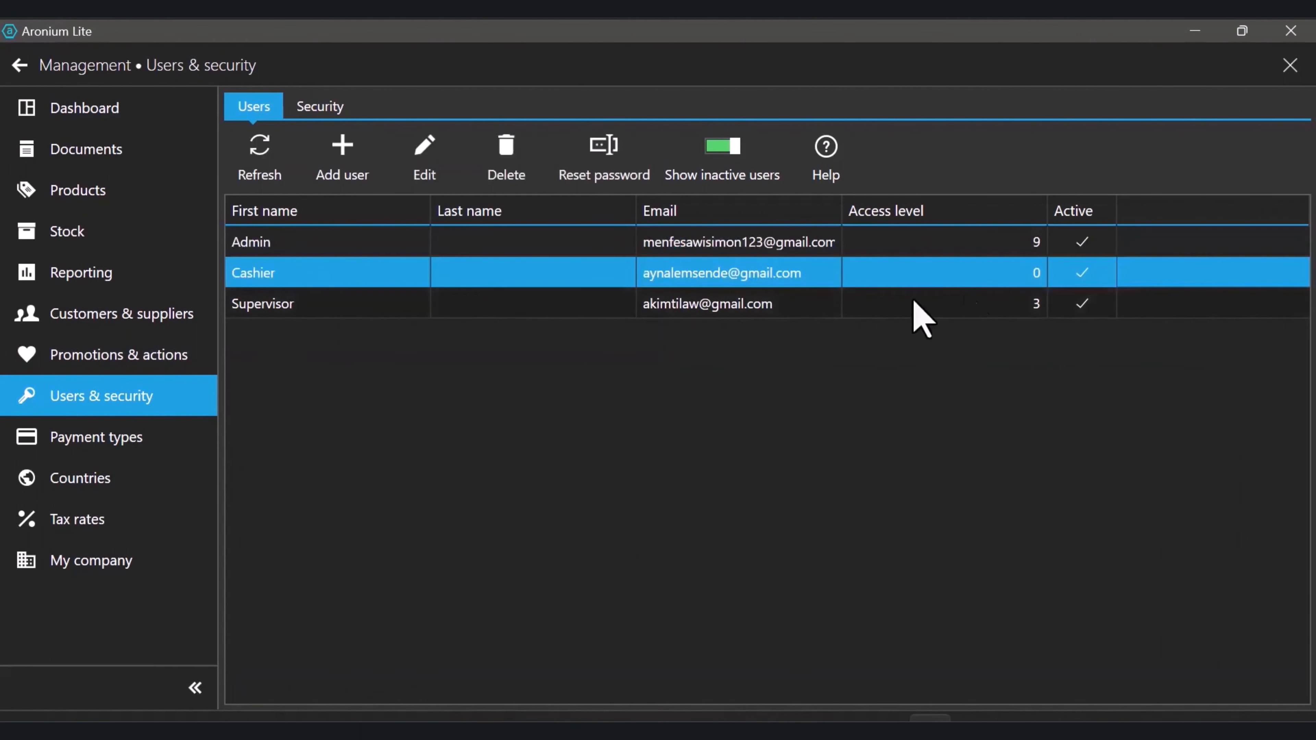
click(335, 304)
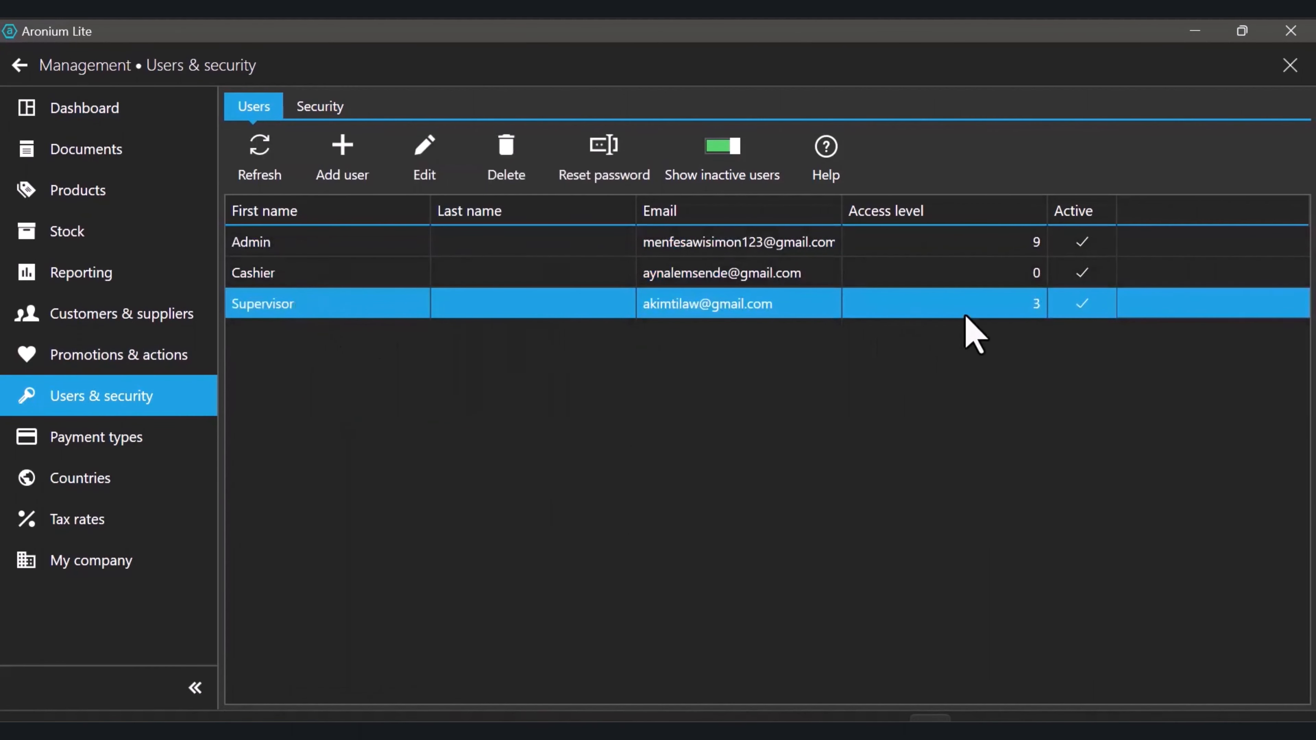
Adjust the Settings, Management and View sales history (3) access levels on the Security tab
click(331, 110)
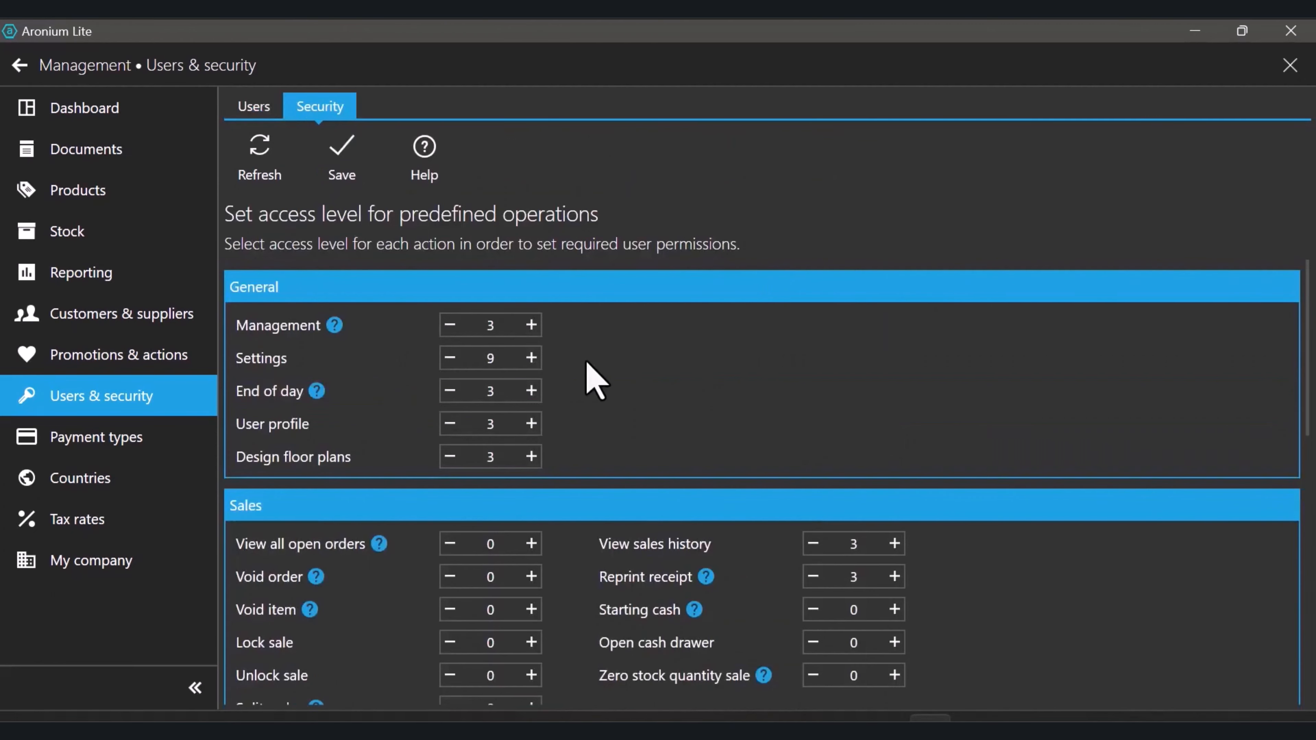
double_click(491, 359)
double_click(494, 332)
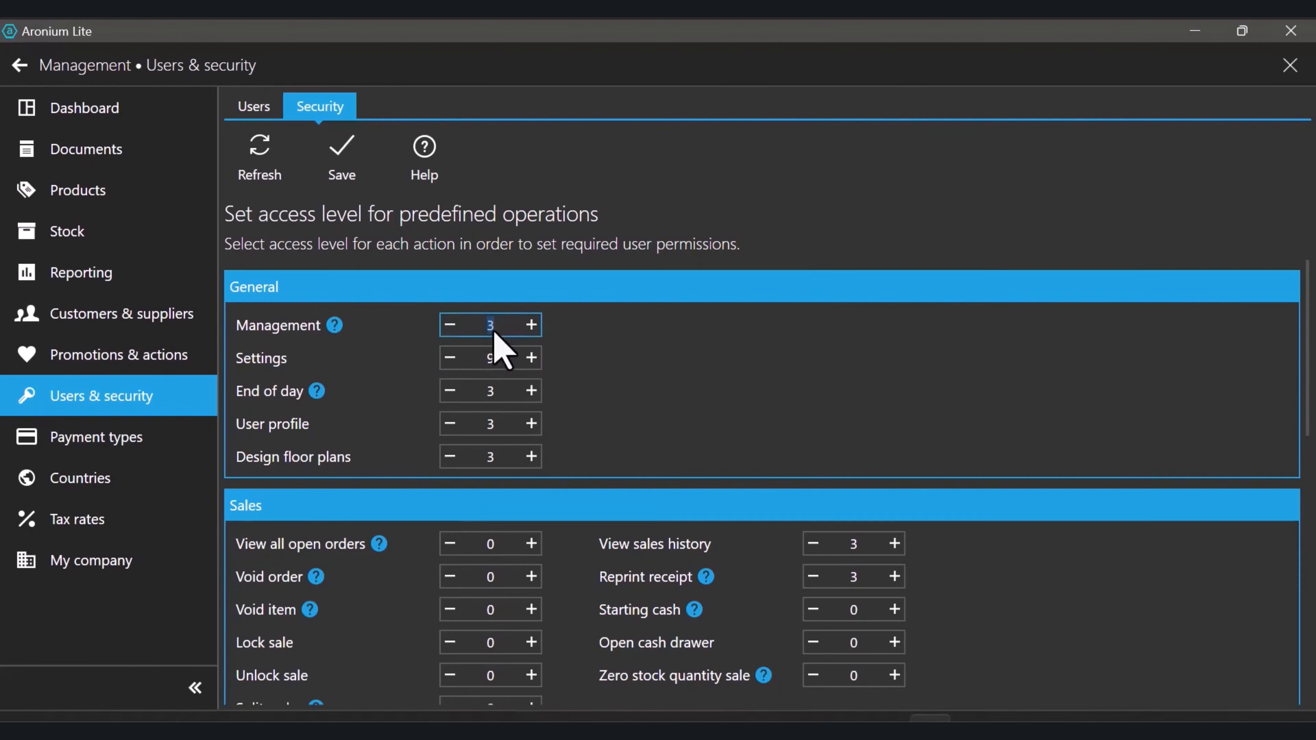
scroll(508, 421, down, 3)
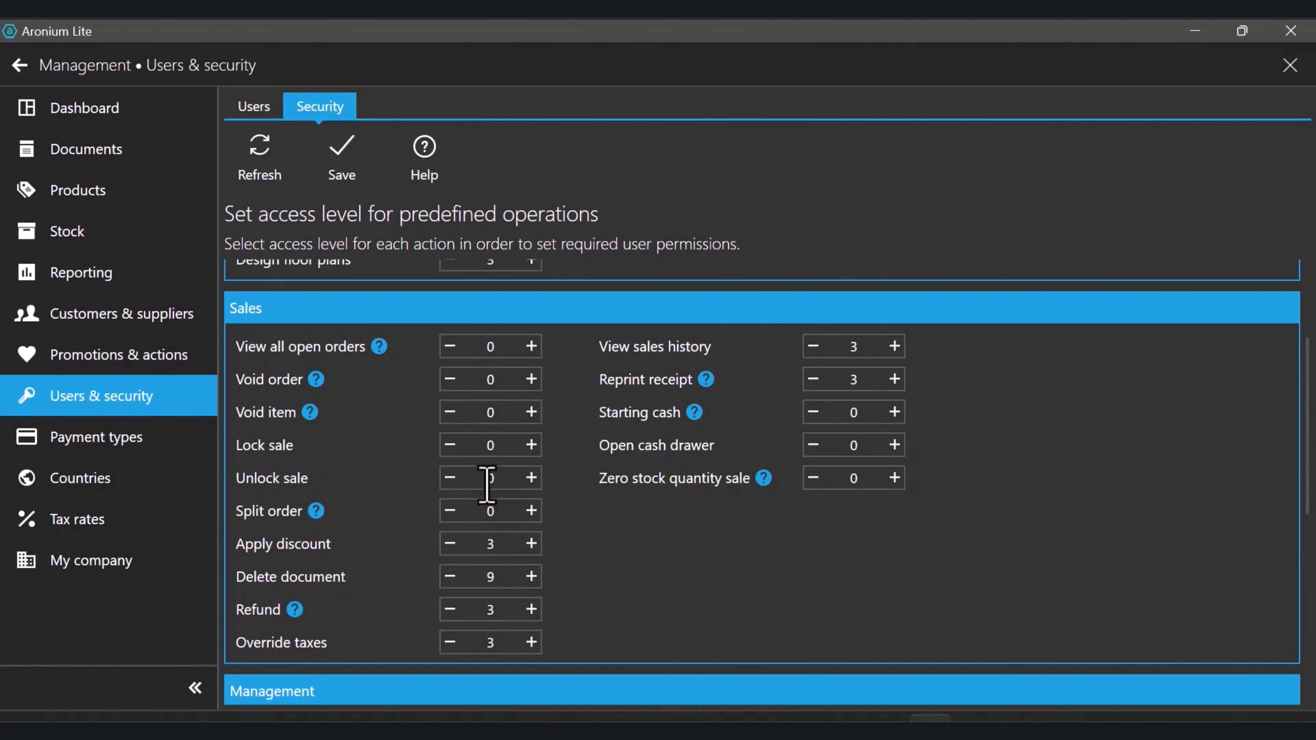
double_click(852, 347)
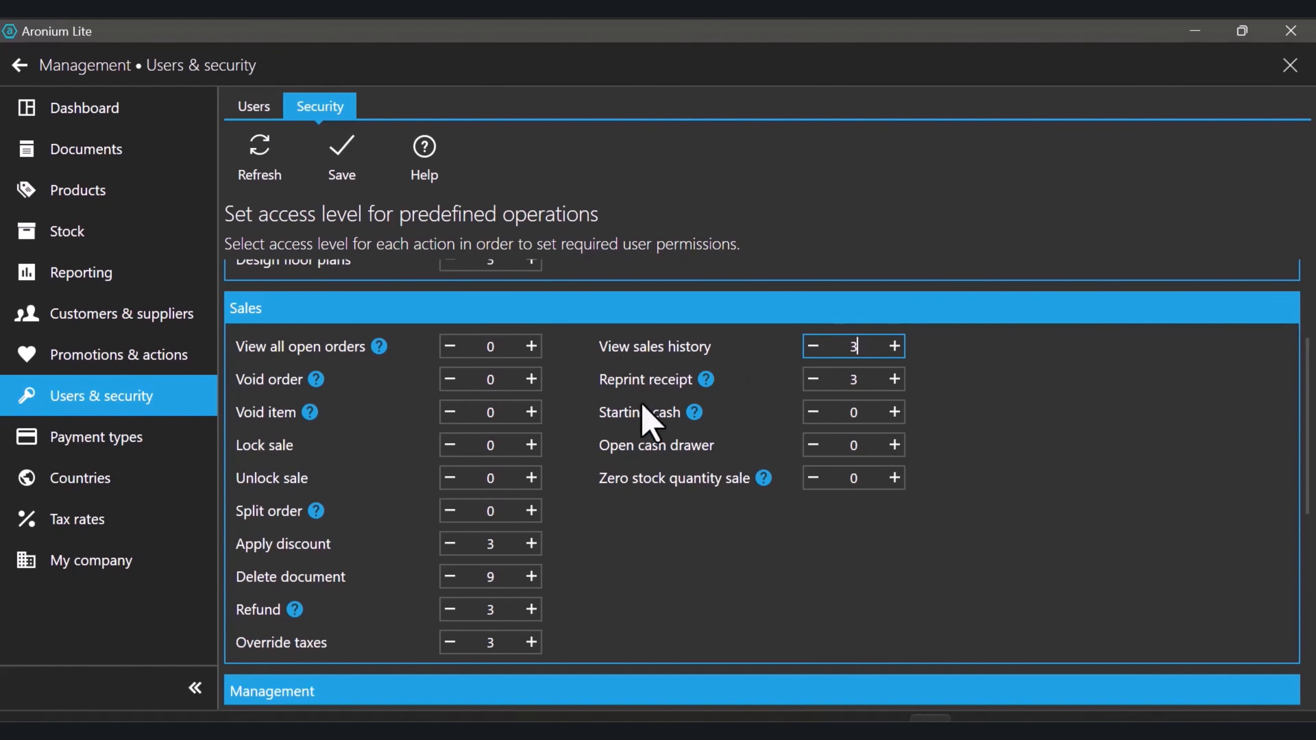
scroll(622, 441, down, 8)
scroll(694, 415, up, 11)
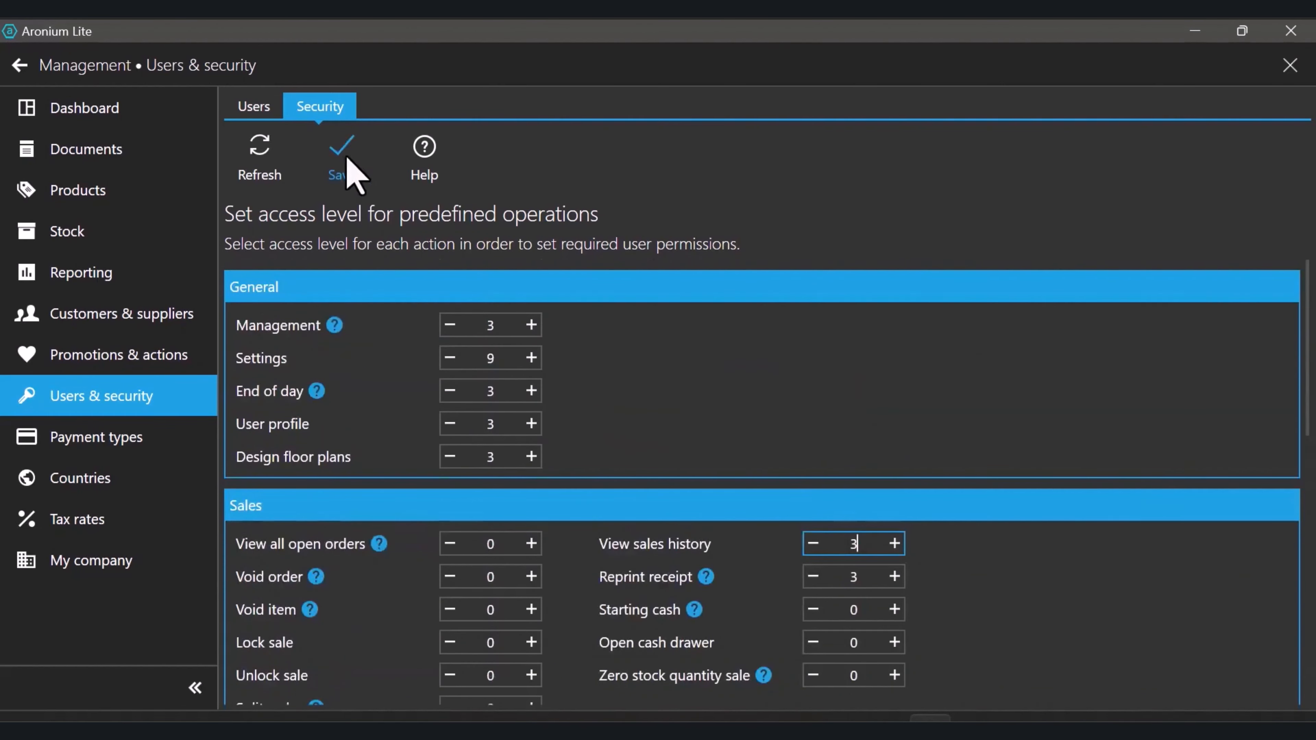
scroll(492, 363, down, 3)
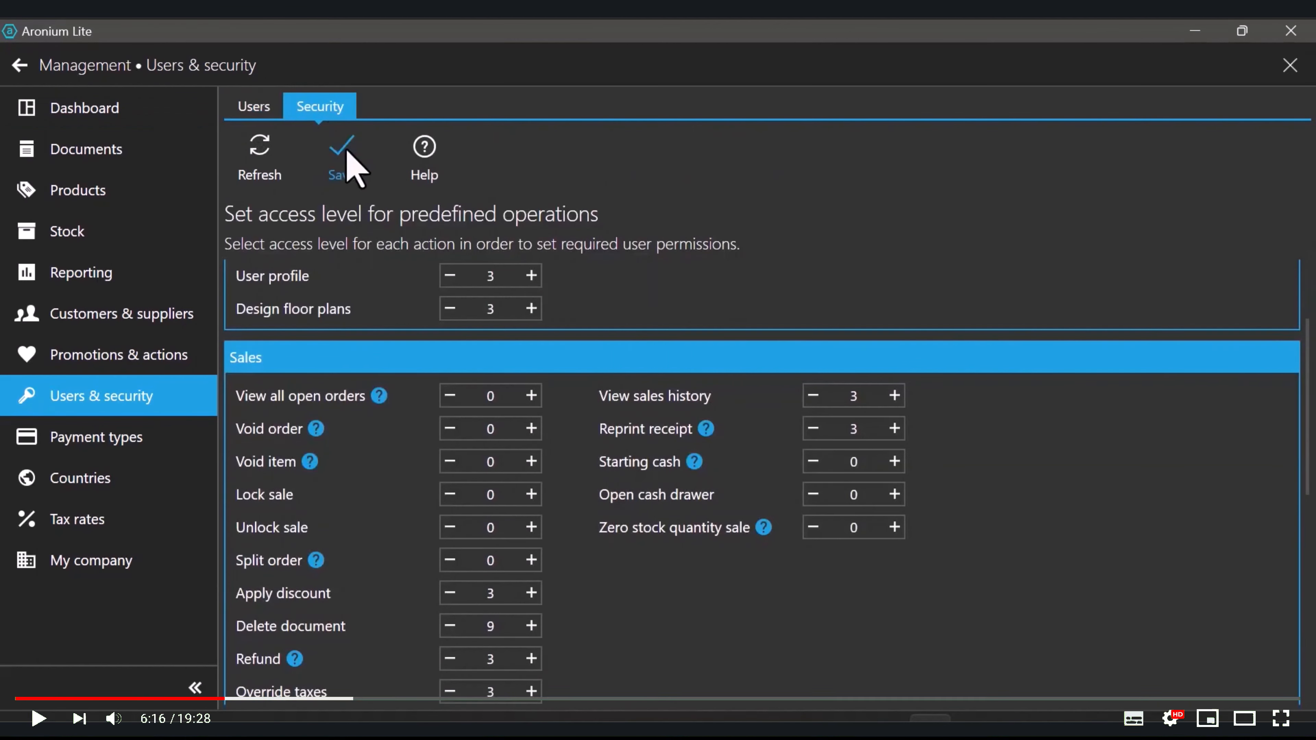
Save the access levels, then add active user 'Product Manager' with a password and access level 4
click(344, 165)
click(339, 165)
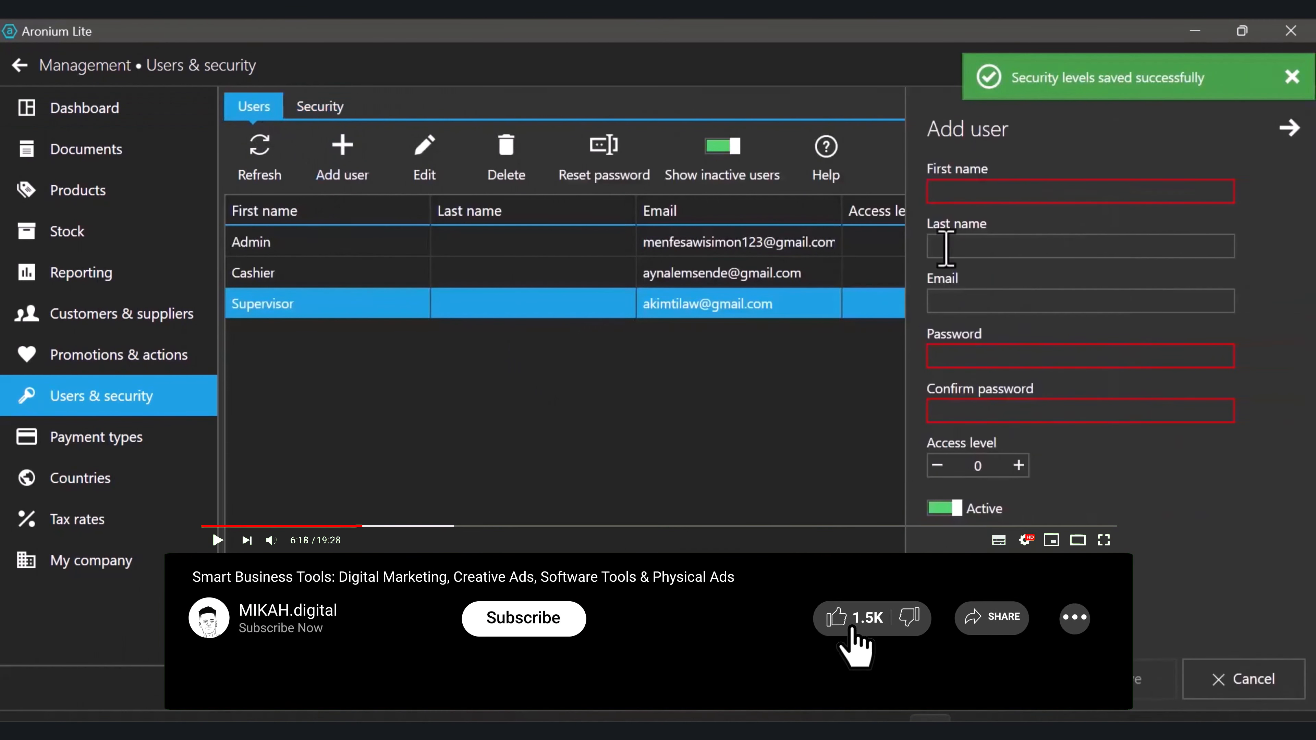
text(Product Manager)
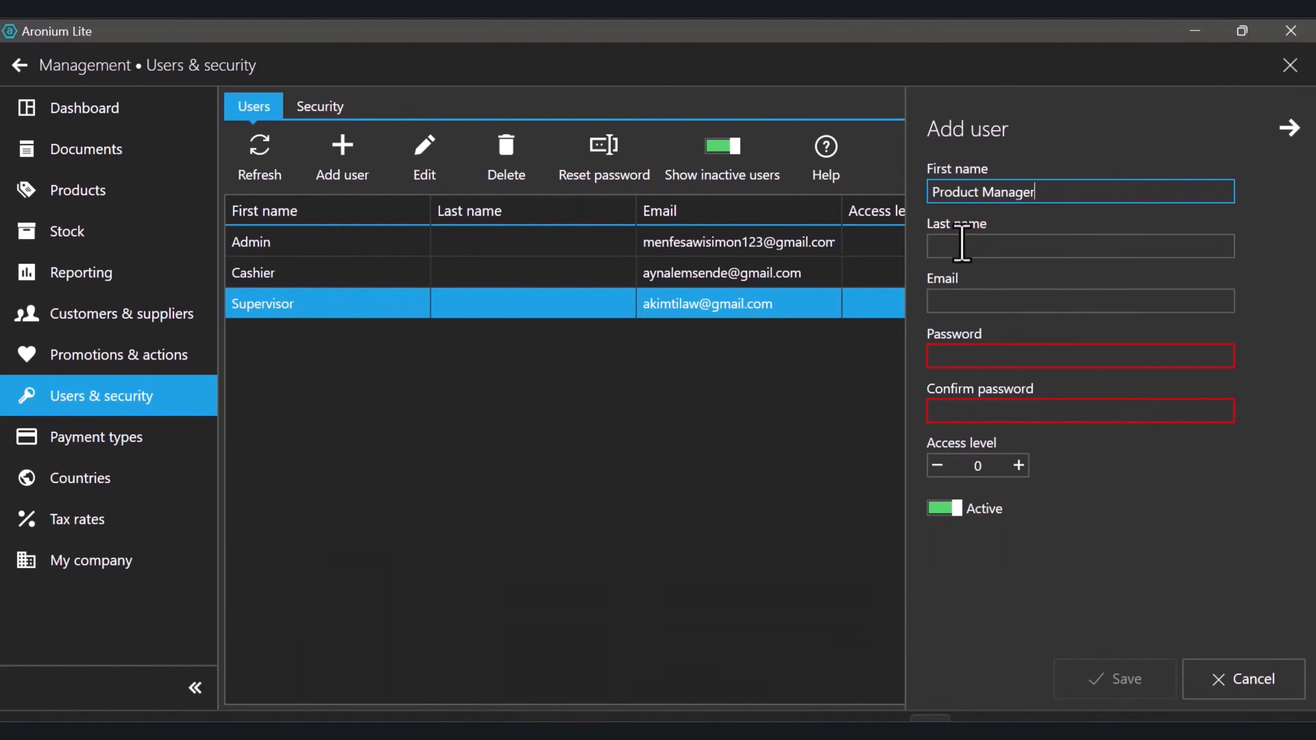
click(970, 355)
text(1)
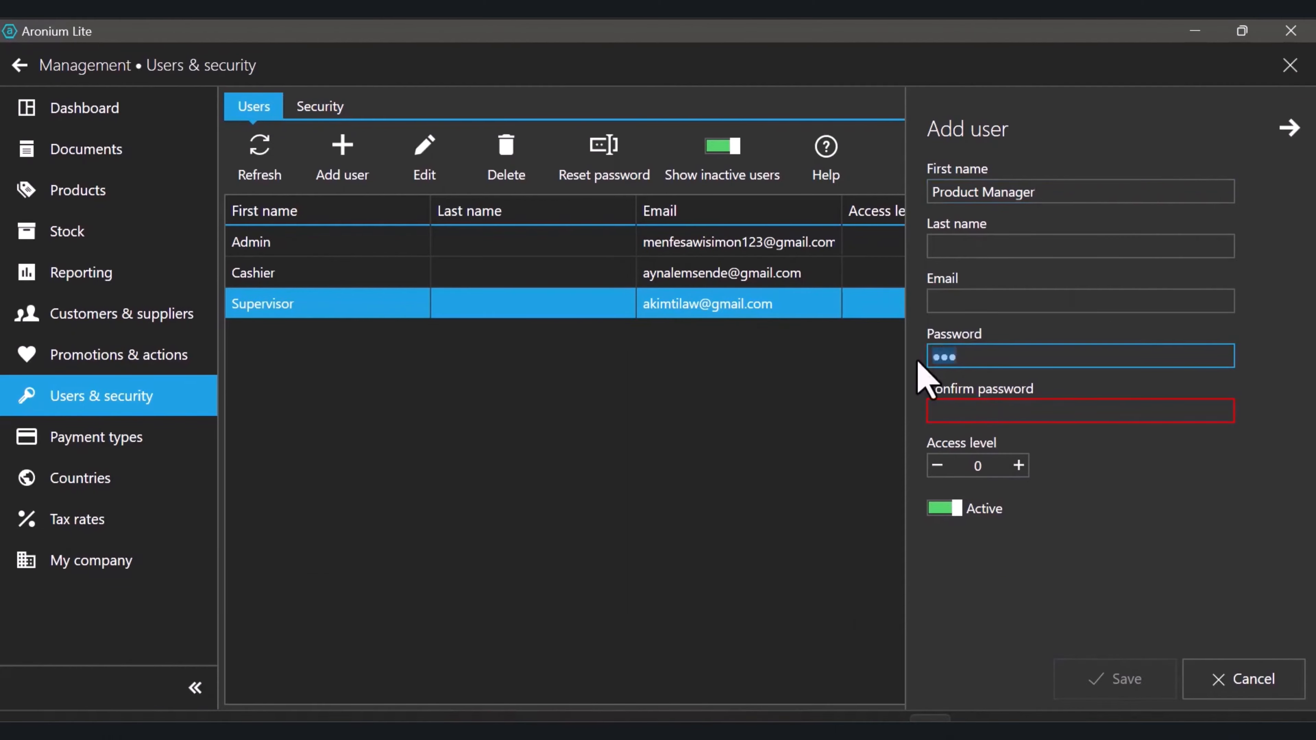
click(957, 420)
text(123)
click(980, 467)
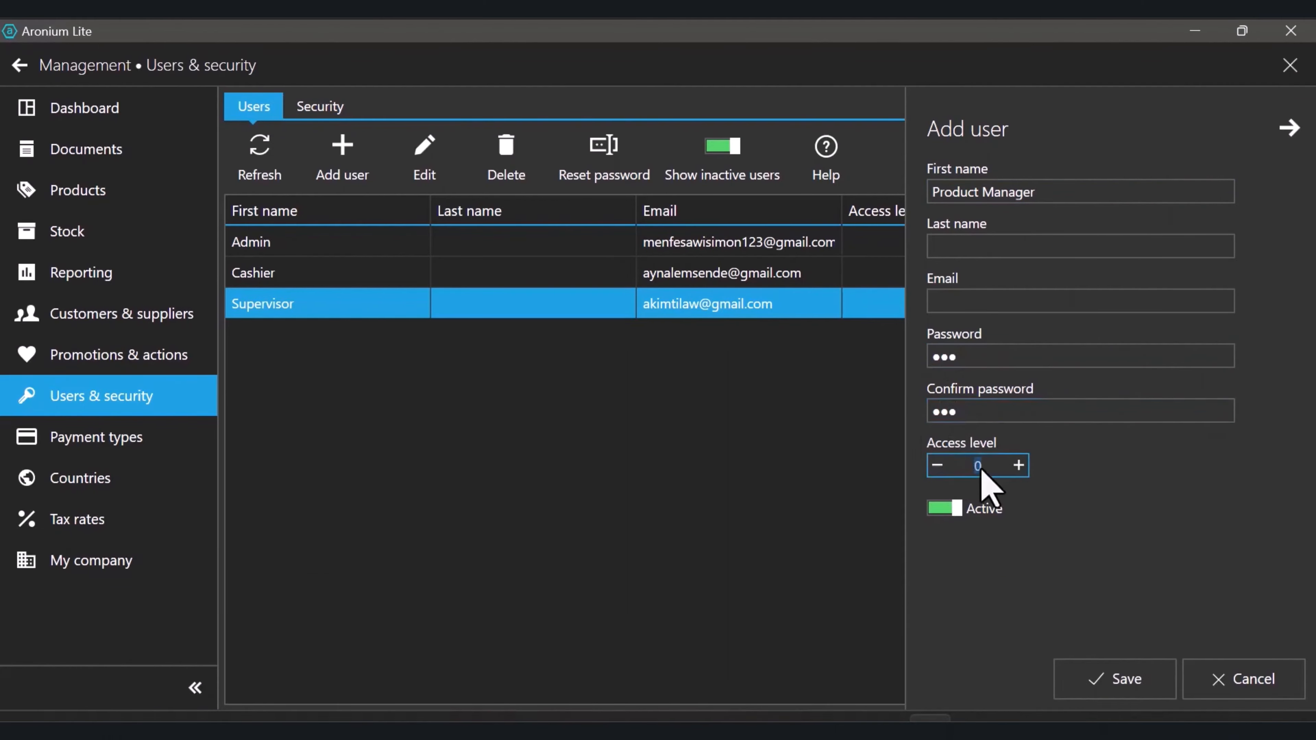
text(4)
click(1114, 680)
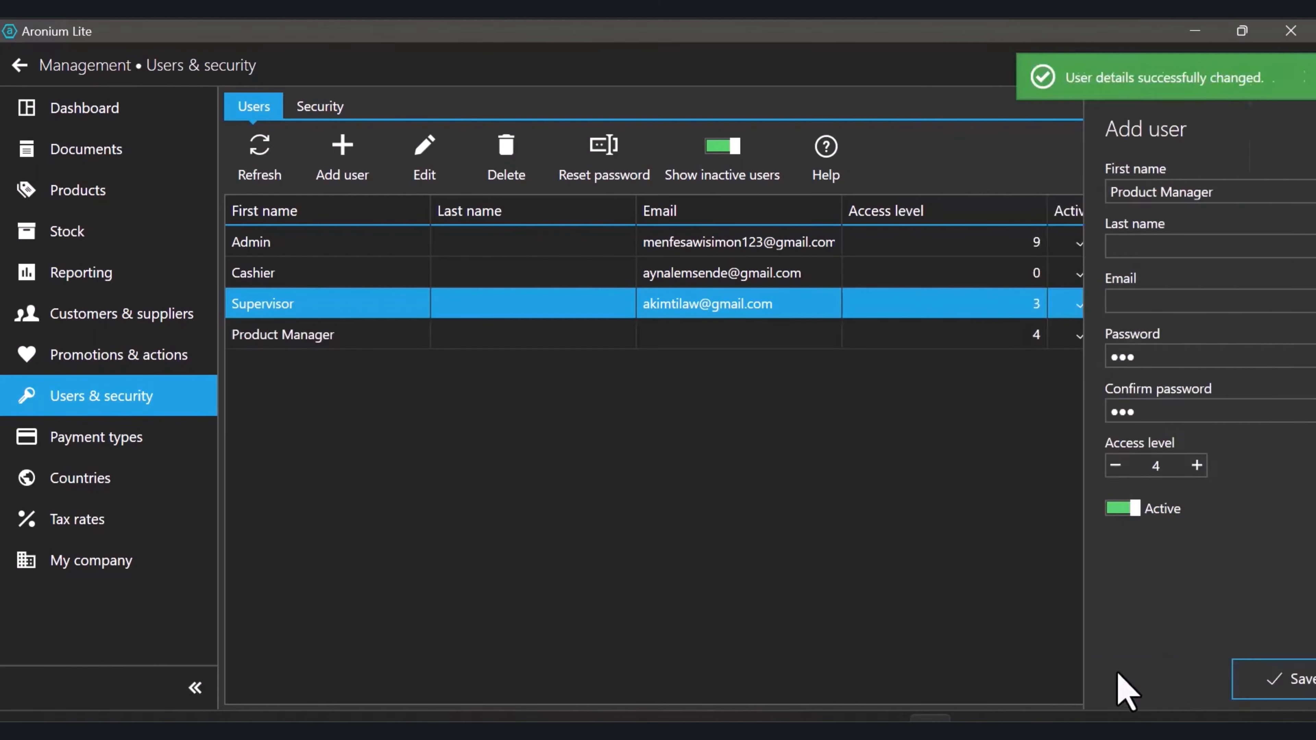
click(352, 337)
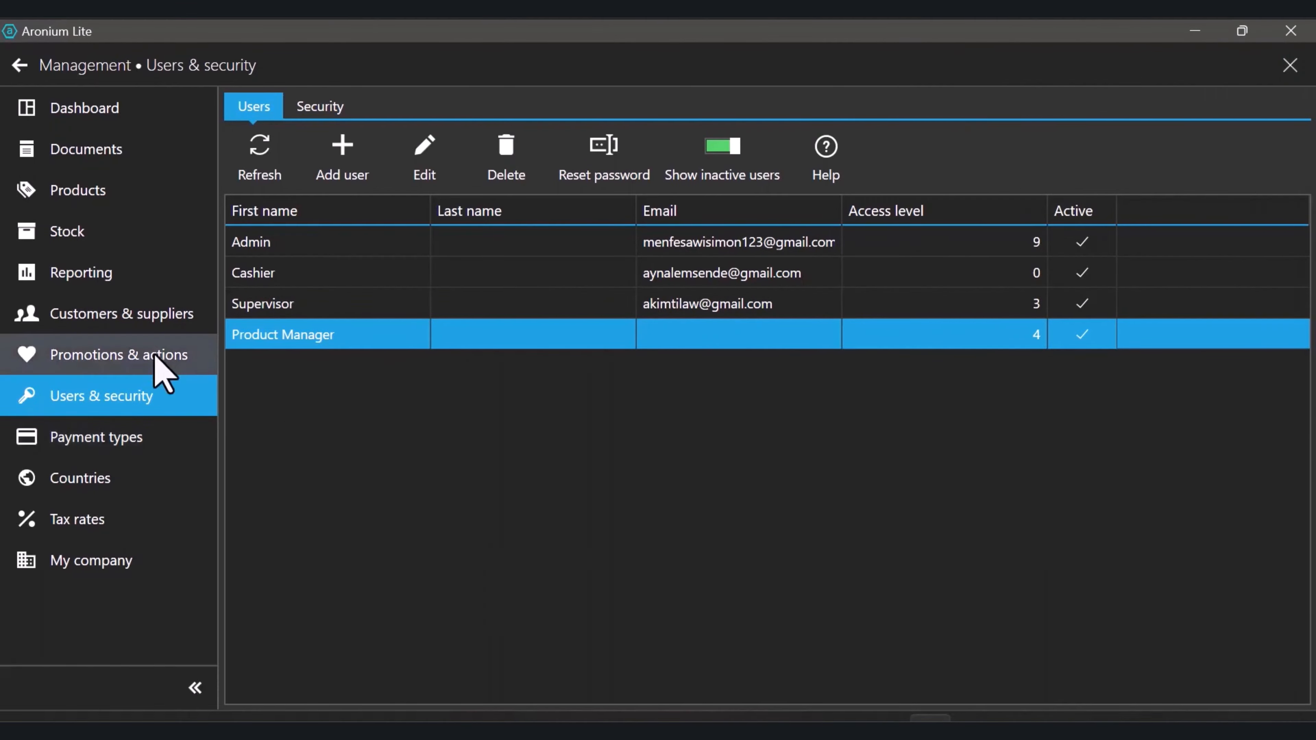
Add the missing 'e' to the customer's misspelled name, save the record, then go to Reporting
click(44, 325)
double_click(399, 257)
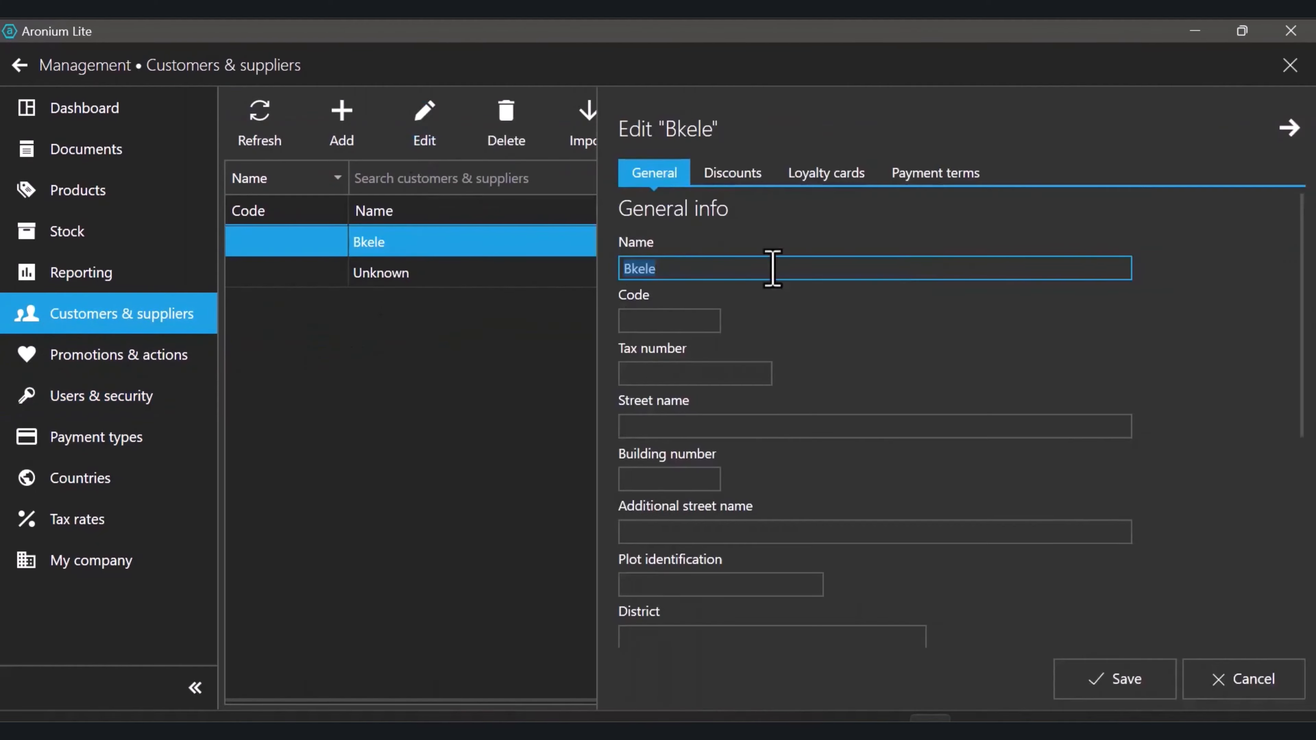
click(633, 269)
text(e)
click(1088, 679)
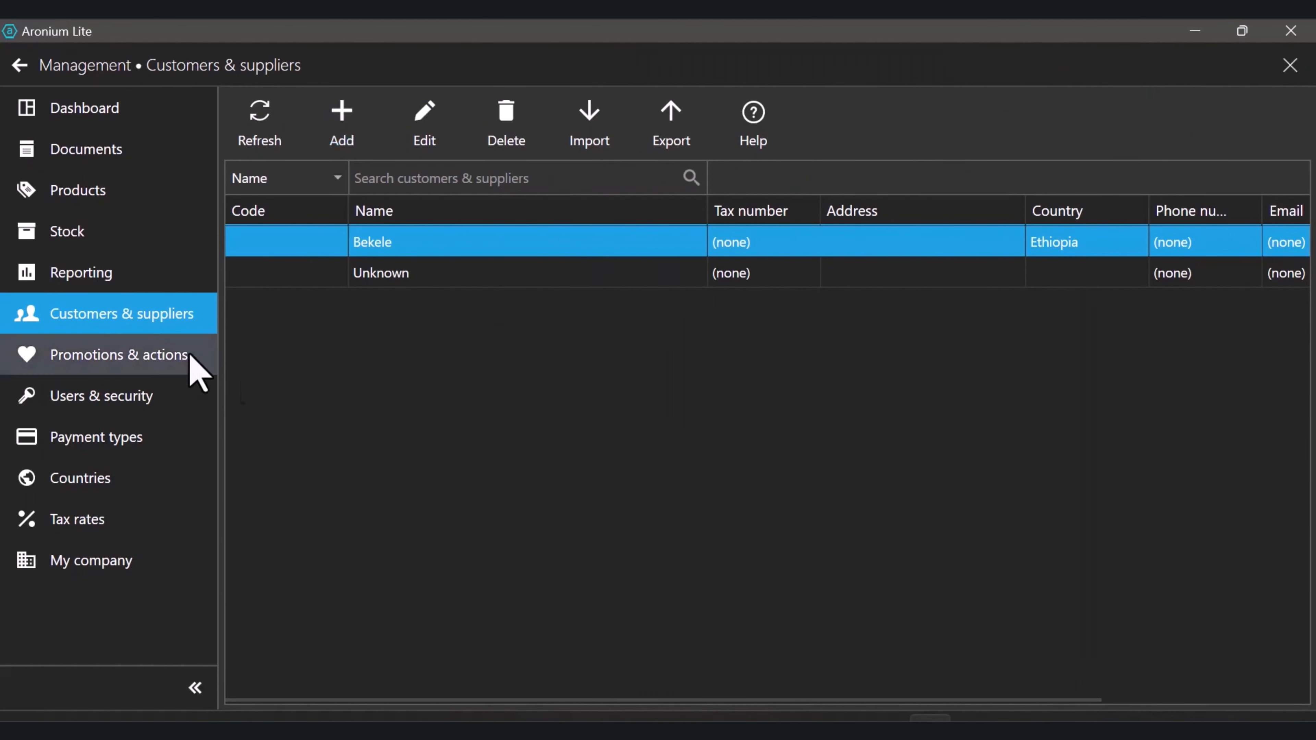
click(130, 272)
Select the Sales by Products report, leaving the customer and product filters unchanged
scroll(352, 294, down, 2)
scroll(465, 323, up, 2)
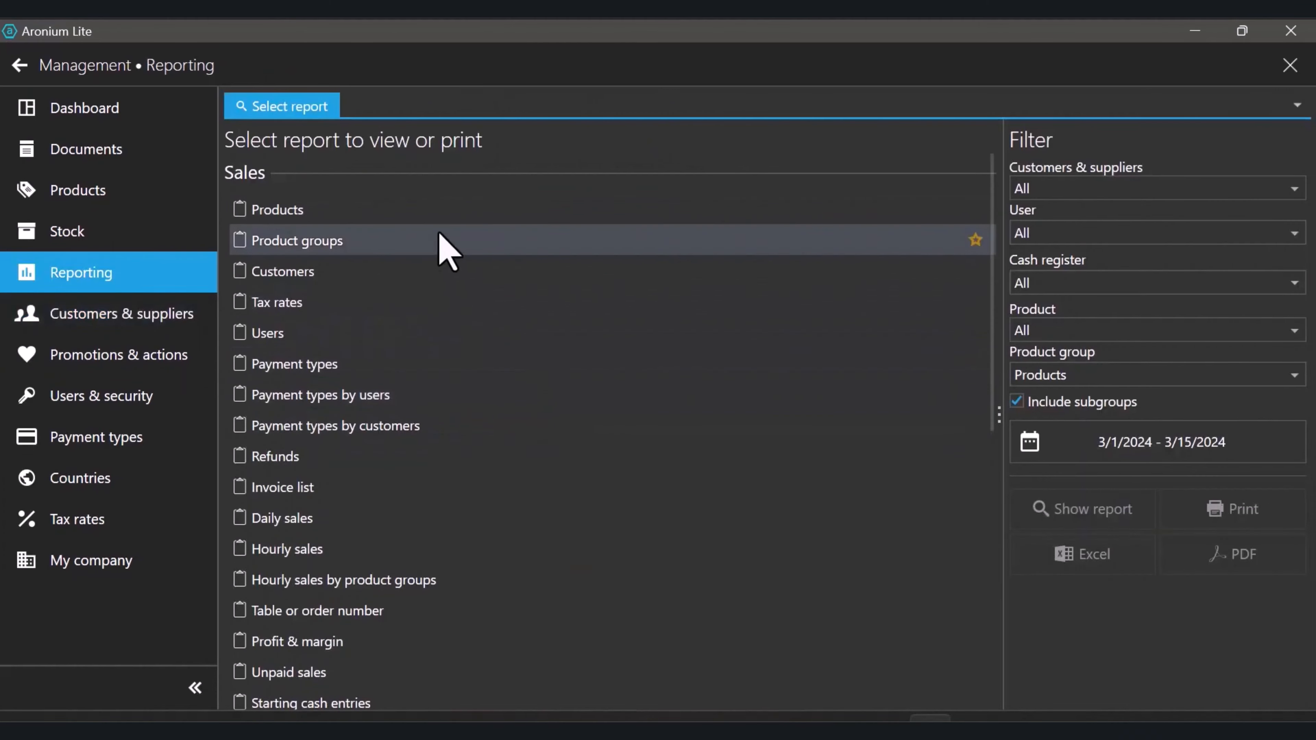
scroll(342, 504, down, 6)
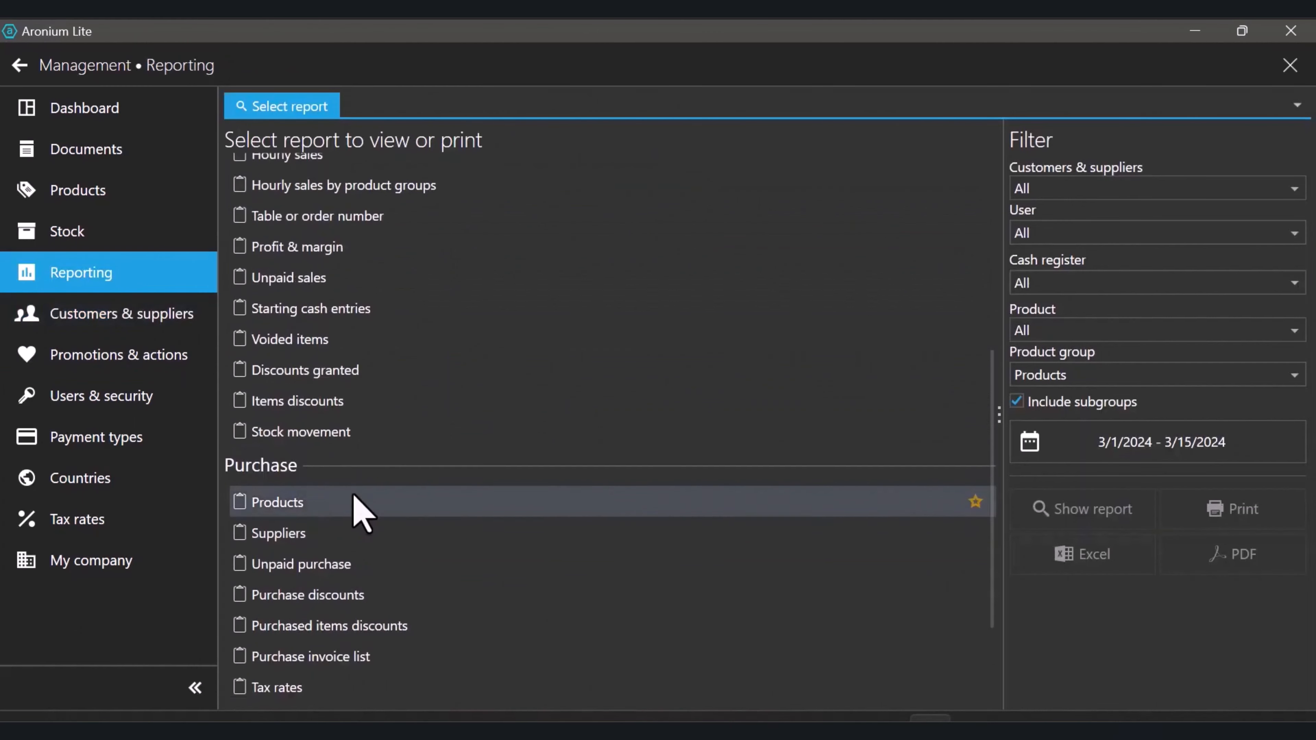
scroll(373, 406, up, 4)
scroll(376, 409, up, 3)
click(323, 208)
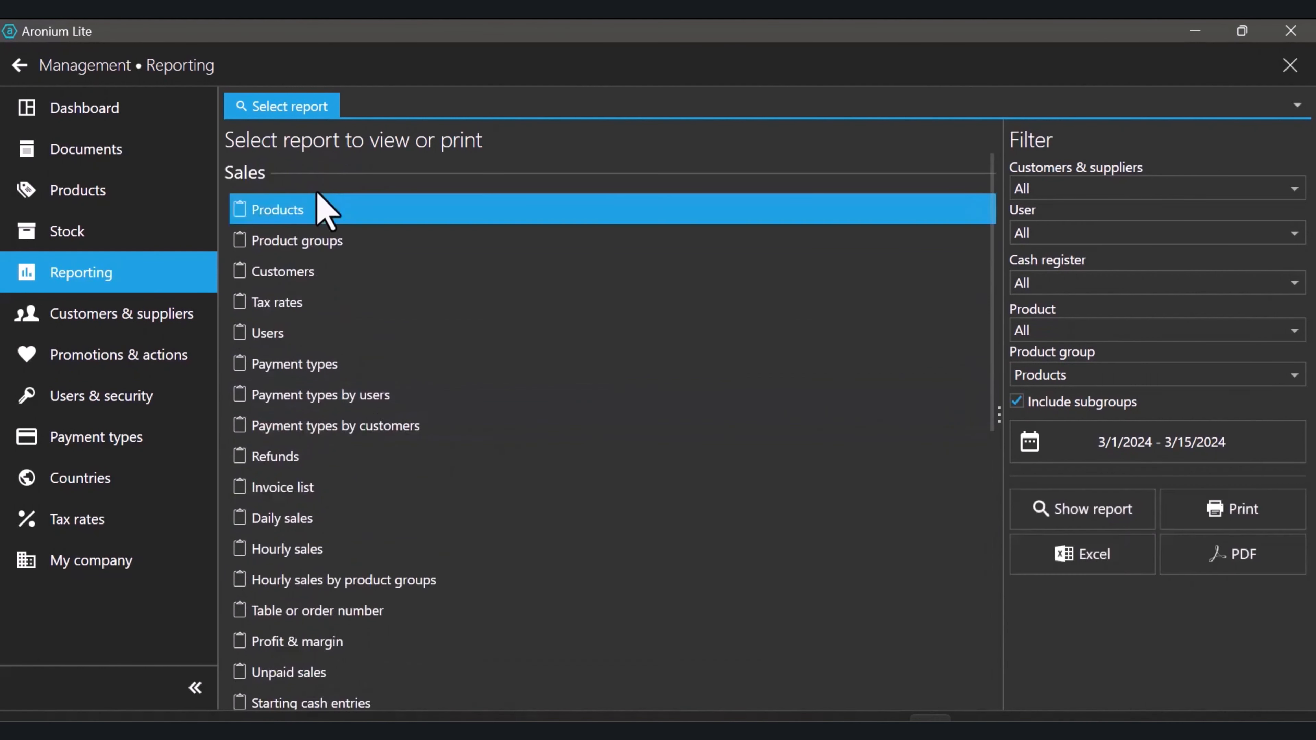
click(1024, 188)
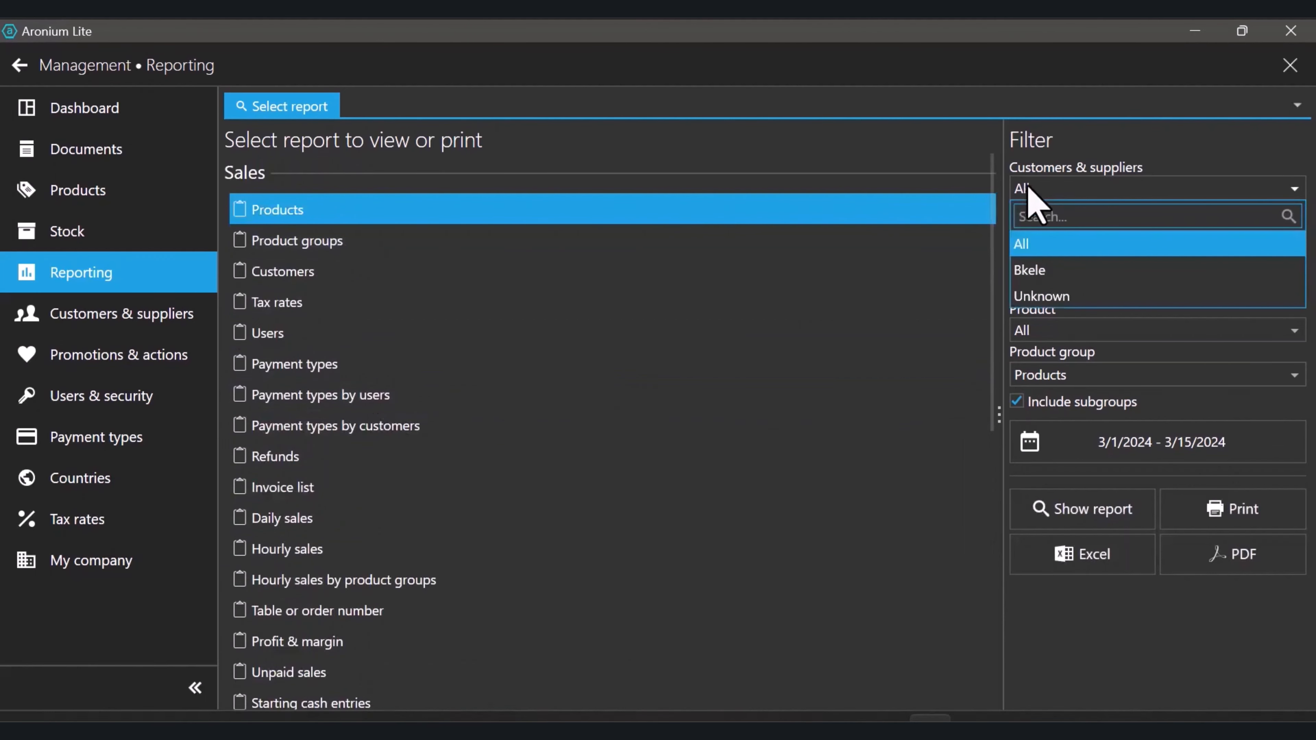
click(1065, 189)
click(1075, 187)
click(1077, 187)
click(1072, 335)
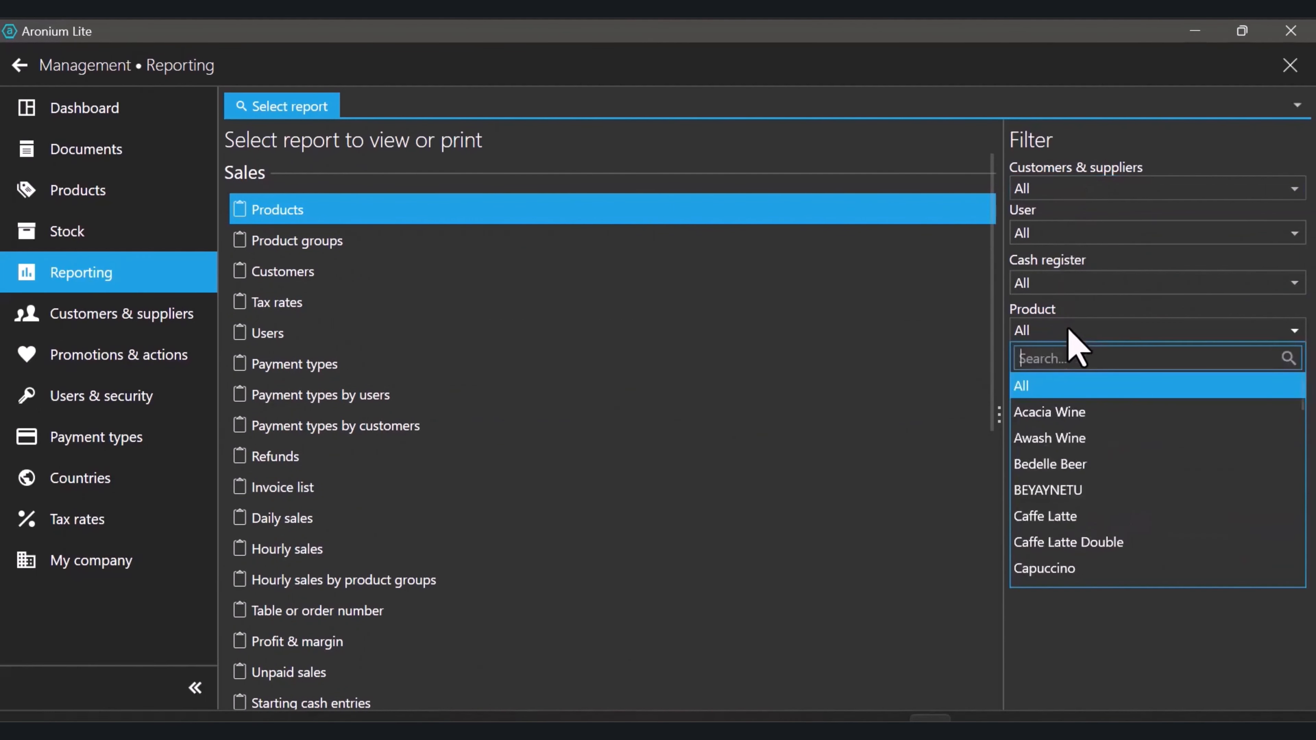
click(1072, 336)
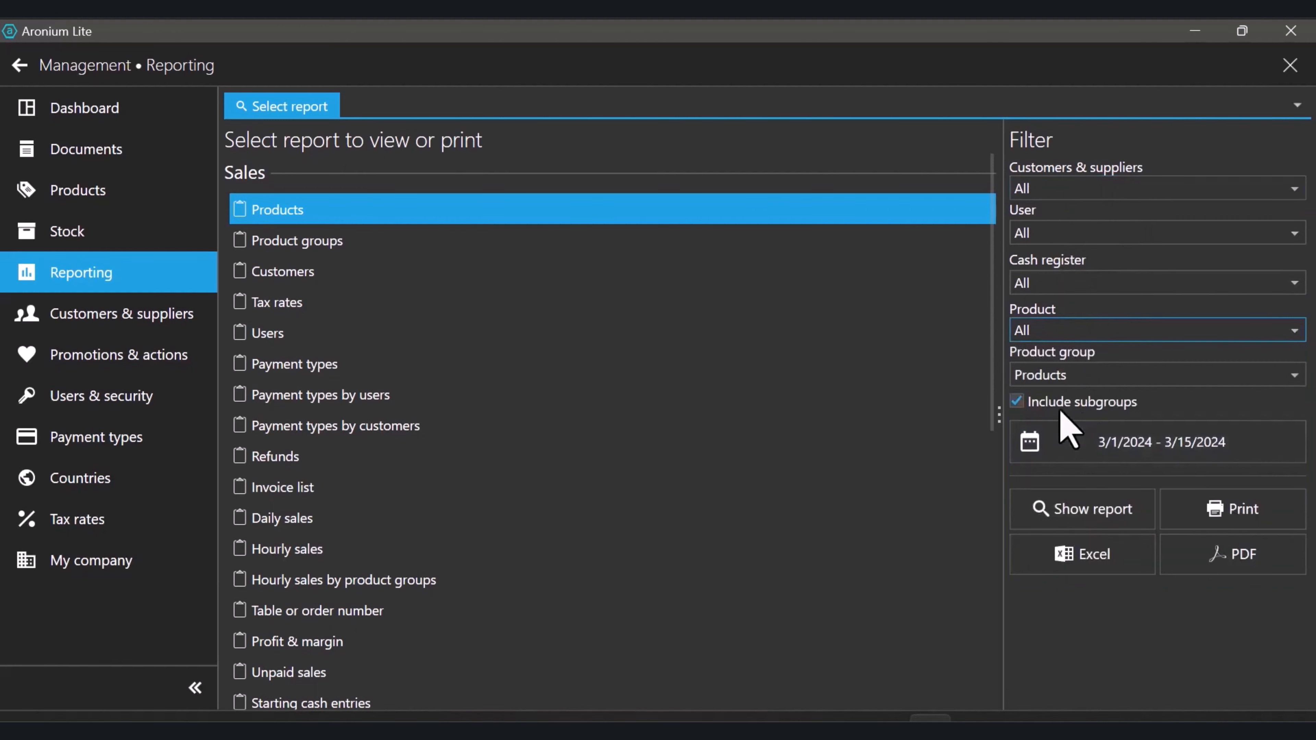
Set the report period to This week (3/10/2024 – 3/15/2024) and show the report
click(1060, 421)
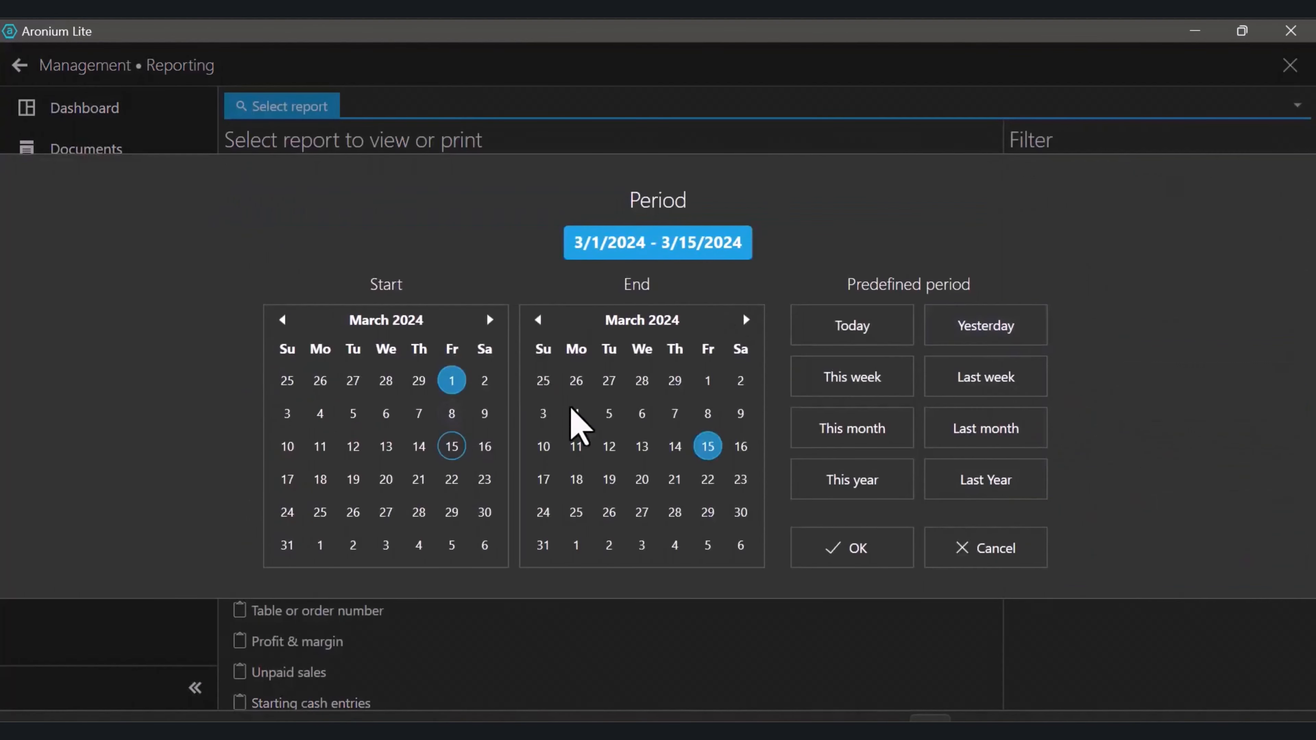
click(867, 336)
click(977, 331)
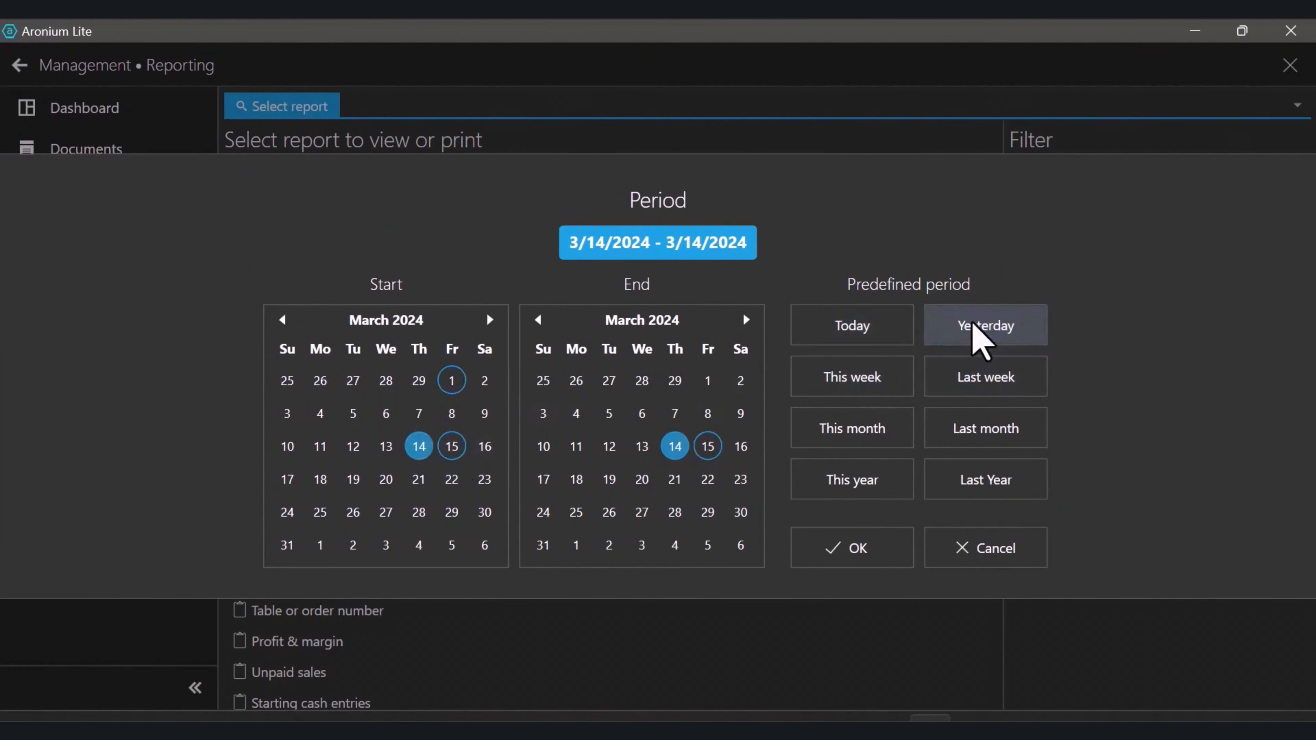
click(908, 379)
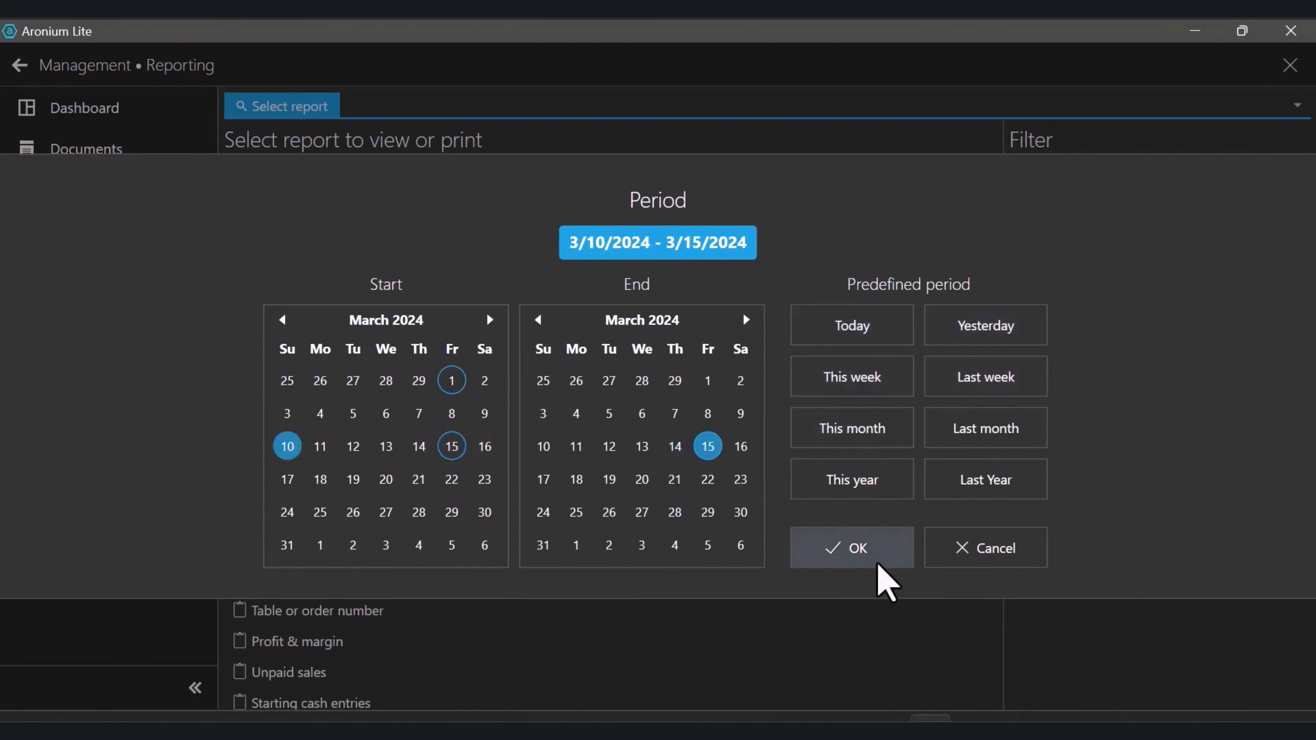
click(862, 549)
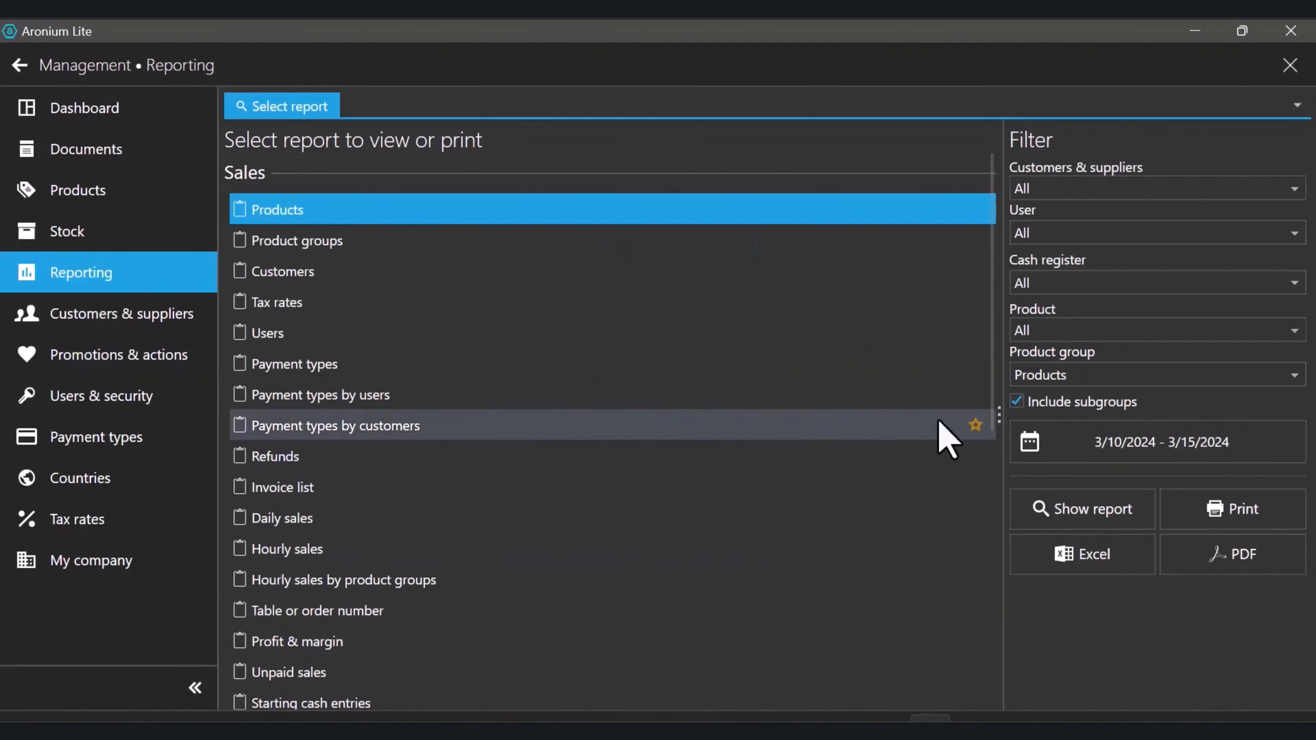
click(1090, 512)
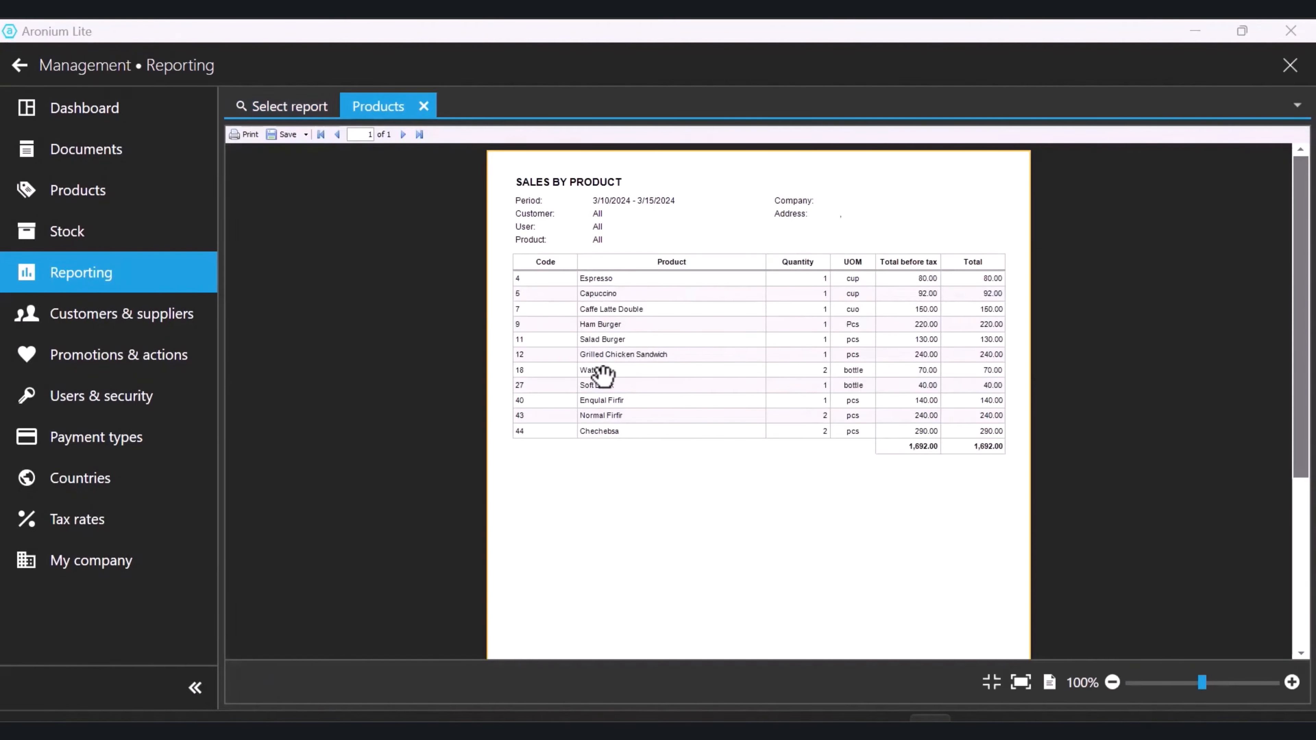
Close the Products report, pass through Stock and Products, and return to Table 3's sales screen
click(424, 107)
click(78, 235)
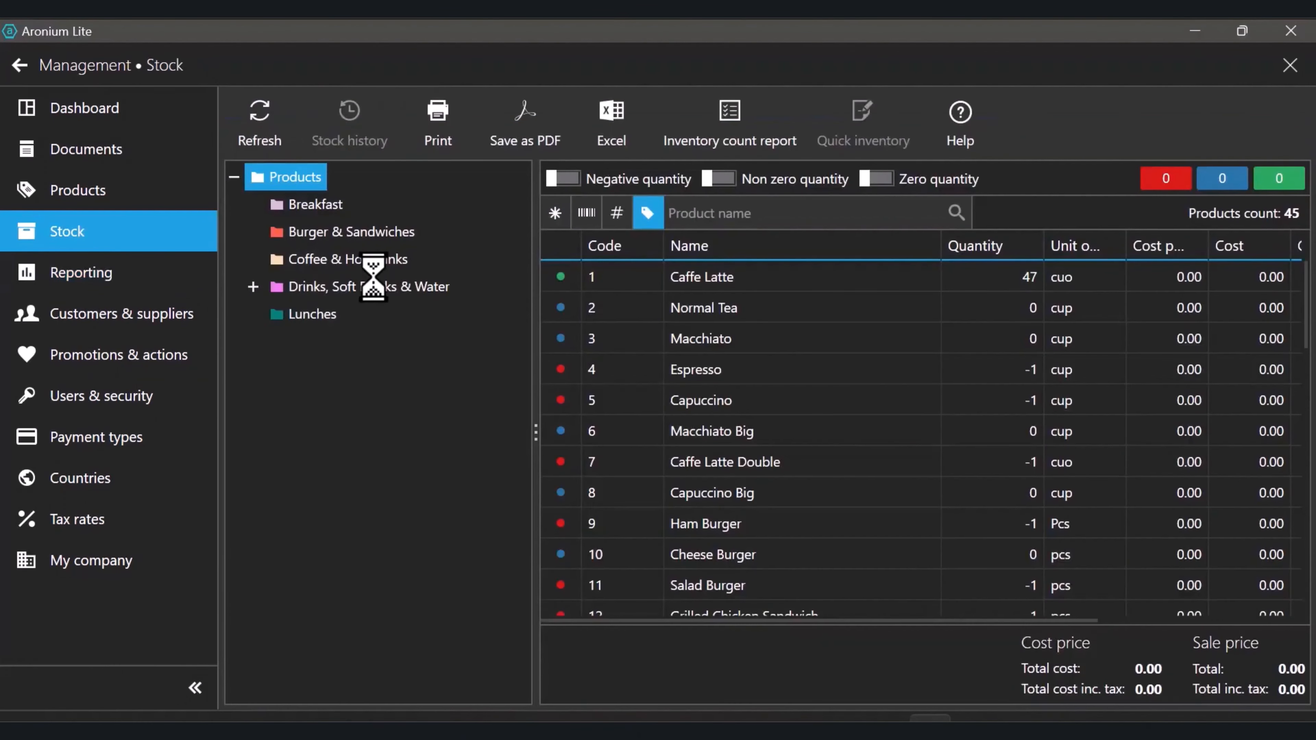
click(101, 207)
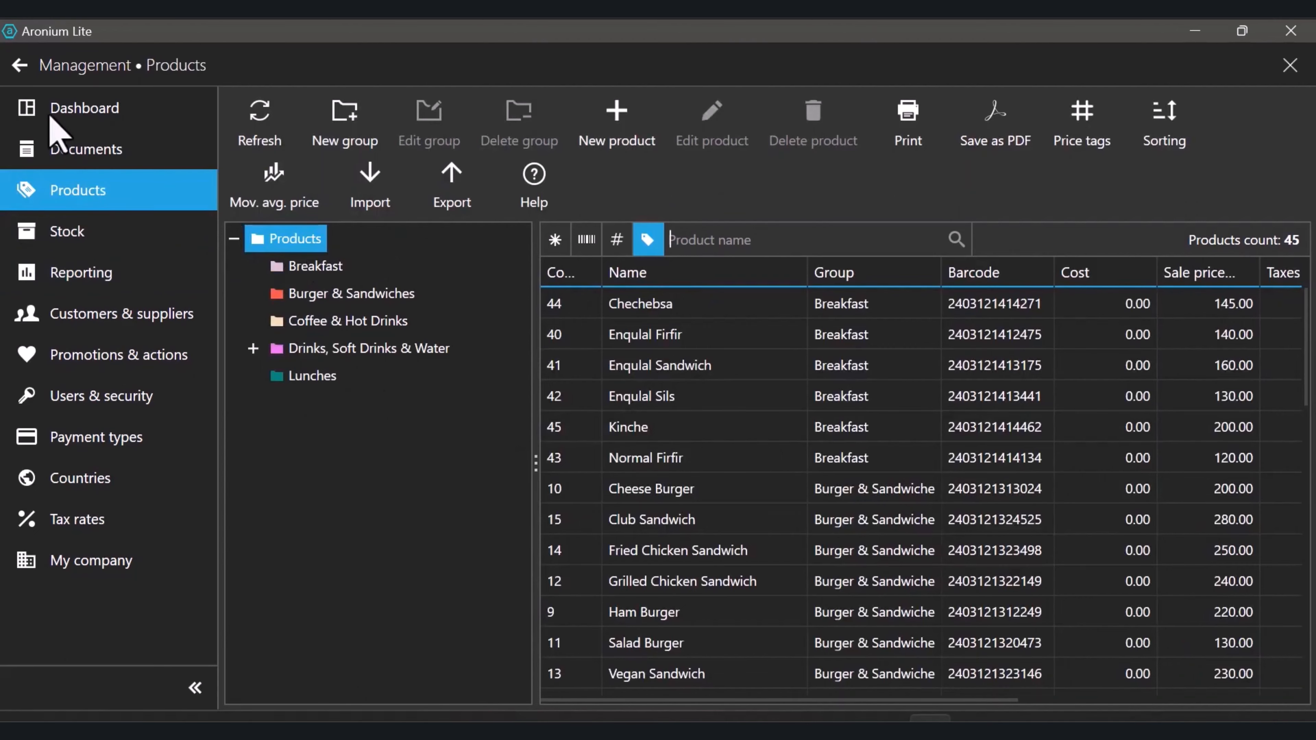
click(21, 67)
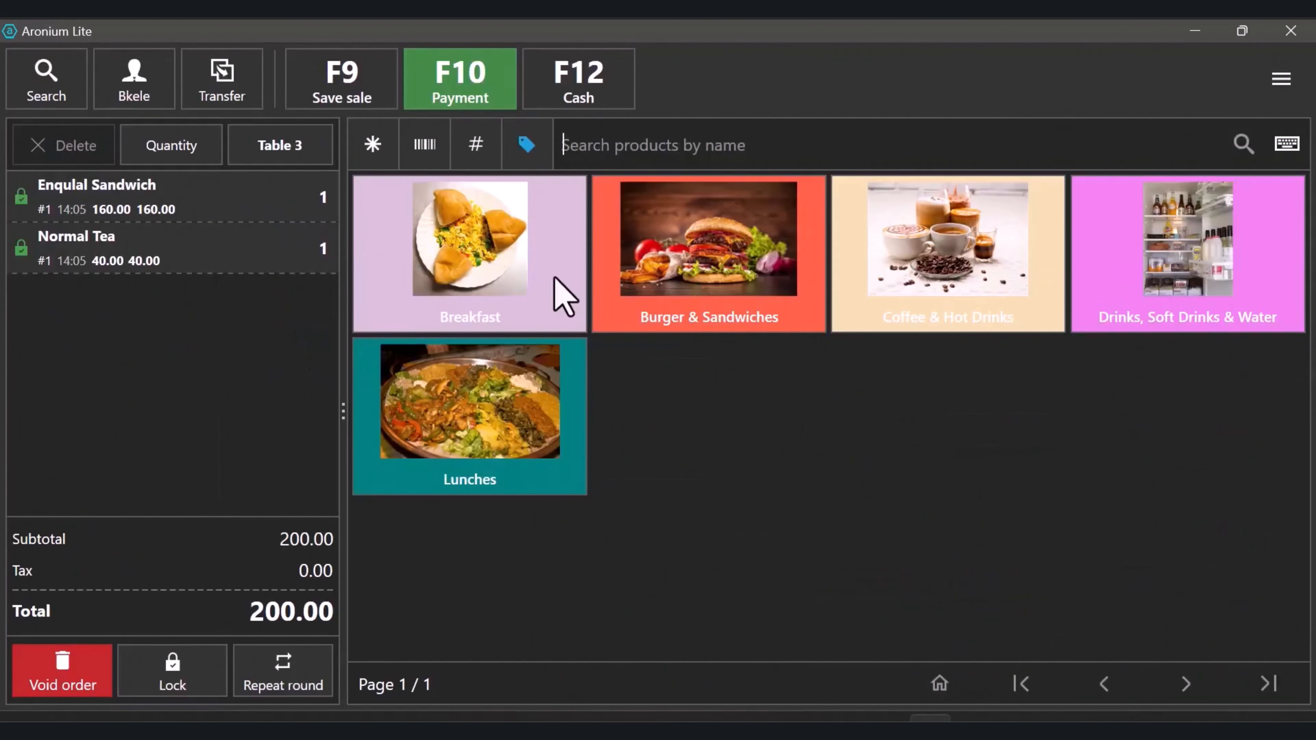